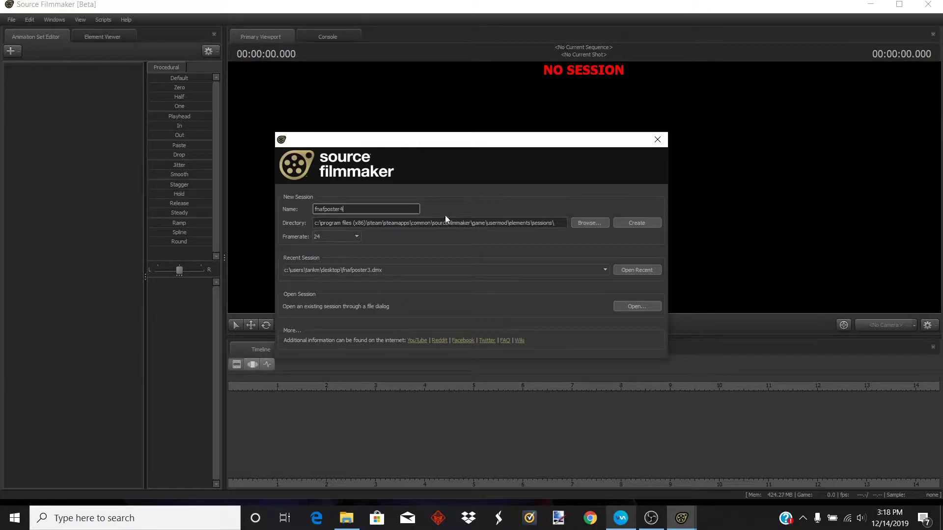
- Create a new session named fnafposter4 and load the stage.bsp map into it
{"action": "left_click", "coordinate": [646, 220]}
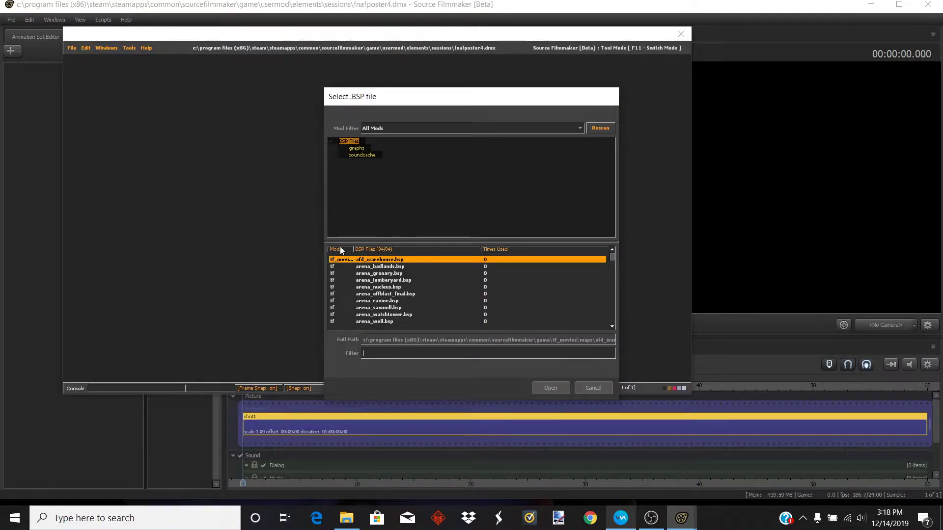
{"action": "left_click", "coordinate": [341, 250]}
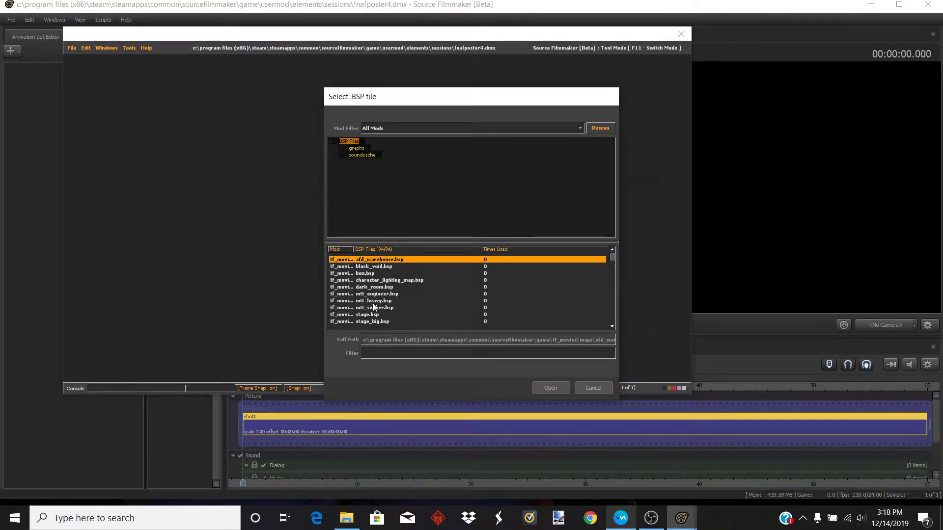
{"action": "scroll", "coordinate": [378, 307], "scroll_direction": "down", "scroll_amount": 1}
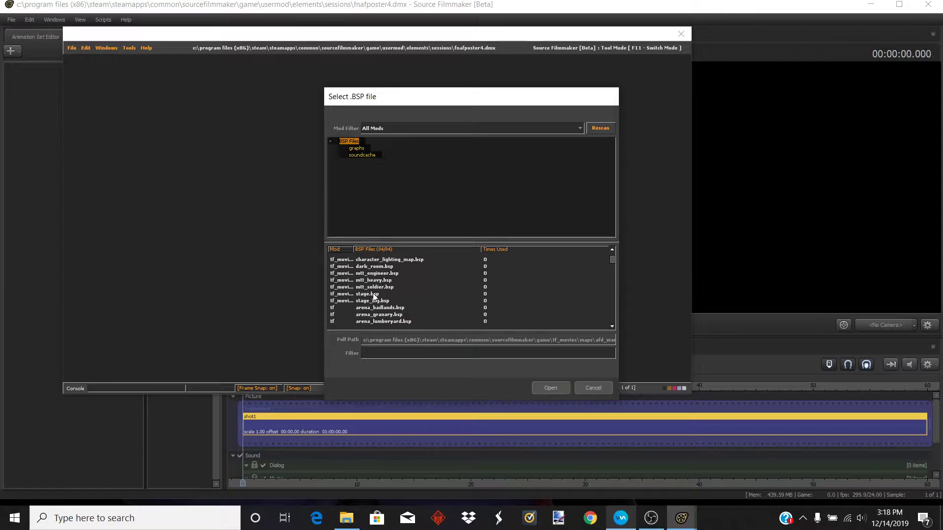
{"action": "left_click", "coordinate": [373, 293]}
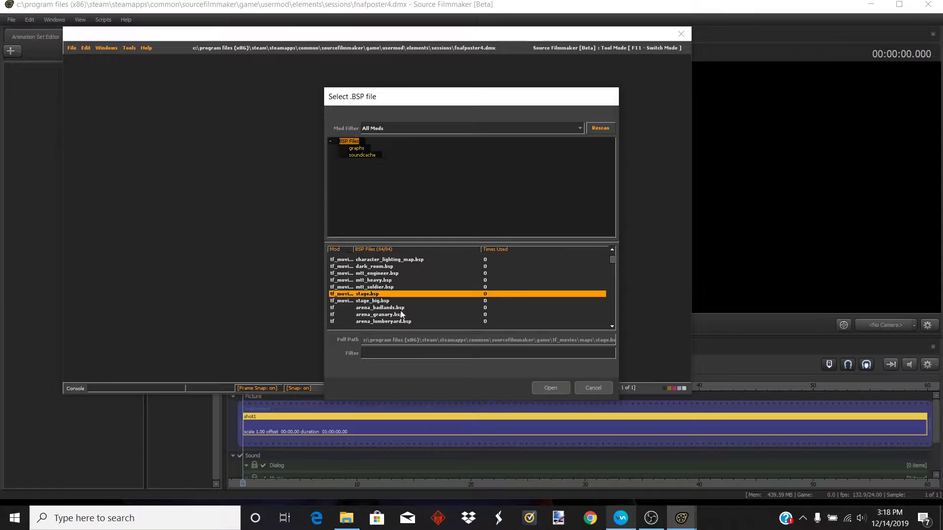
{"action": "left_click", "coordinate": [550, 388]}
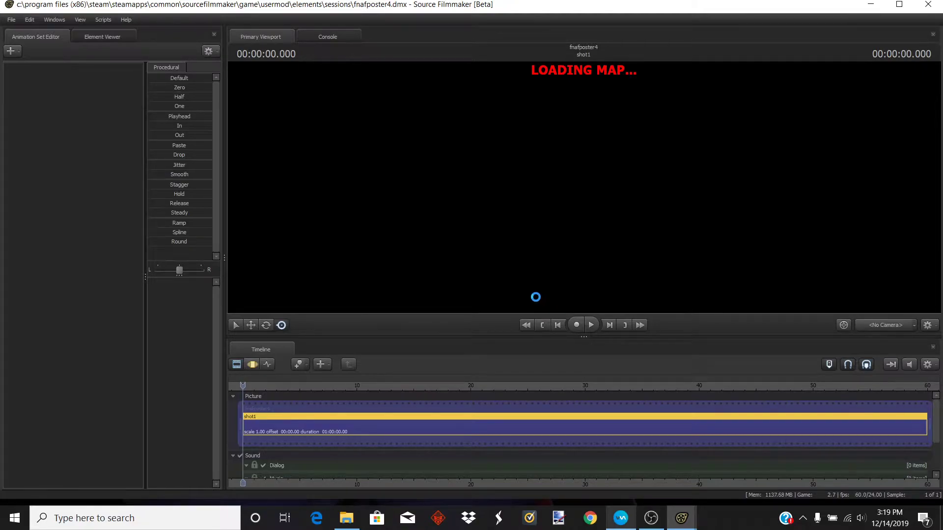
- Open the model browser to create an animation set for a new model
{"action": "left_click_drag", "start_coordinate": [472, 270], "coordinate": [484, 310]}
{"action": "key", "text": "s"}
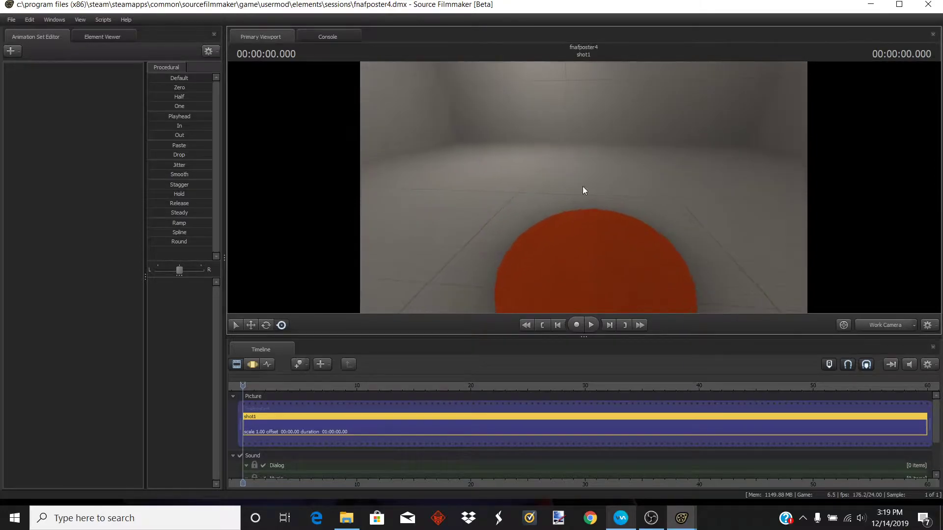
{"action": "left_click", "coordinate": [10, 50]}
{"action": "left_click", "coordinate": [46, 84]}
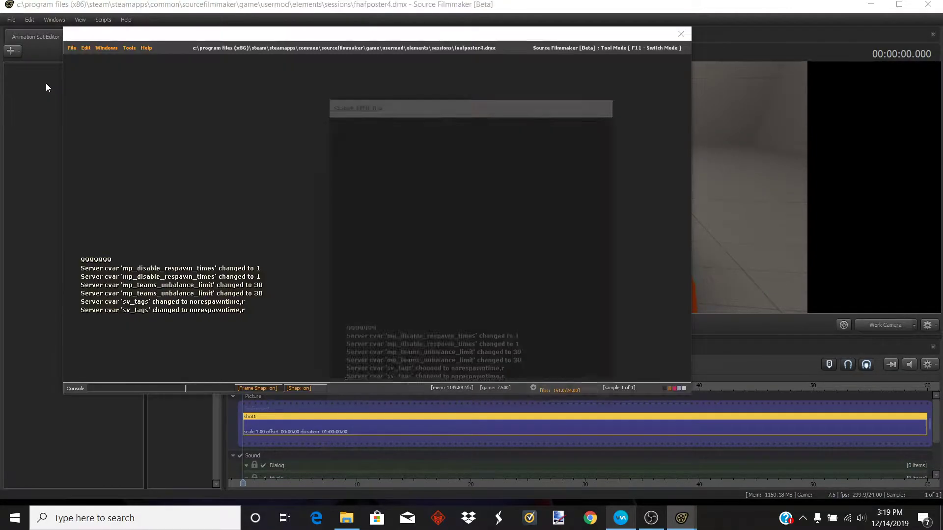
{"action": "scroll", "coordinate": [406, 184], "scroll_direction": "down", "scroll_amount": 15}
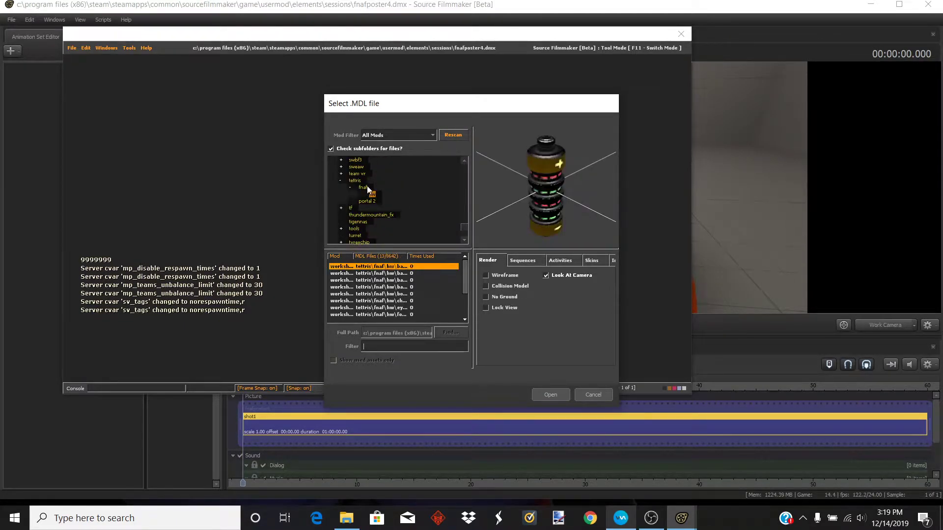
- Browse the models in the tettris fnaf hw folder and scroll through the model folder tree
{"action": "scroll", "coordinate": [395, 288], "scroll_direction": "down", "scroll_amount": 2}
{"action": "left_click", "coordinate": [396, 287]}
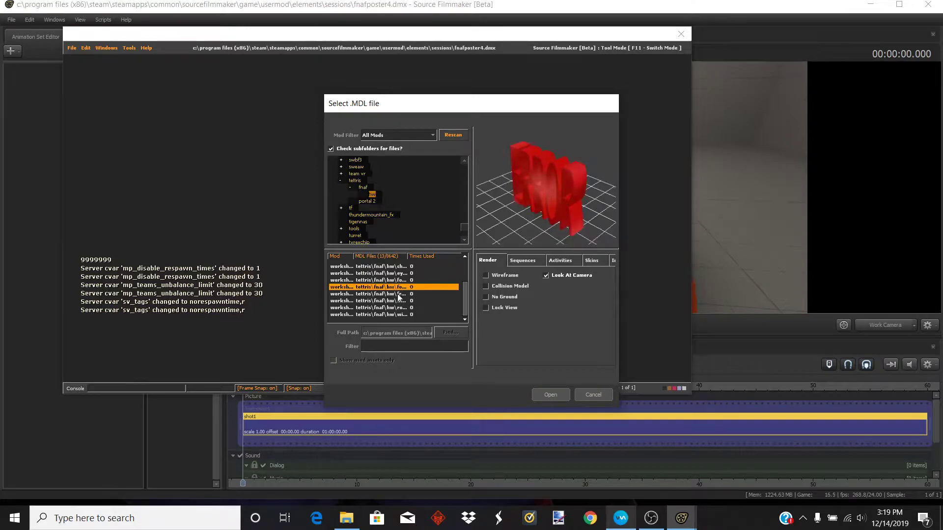
{"action": "scroll", "coordinate": [401, 192], "scroll_direction": "up", "scroll_amount": 10}
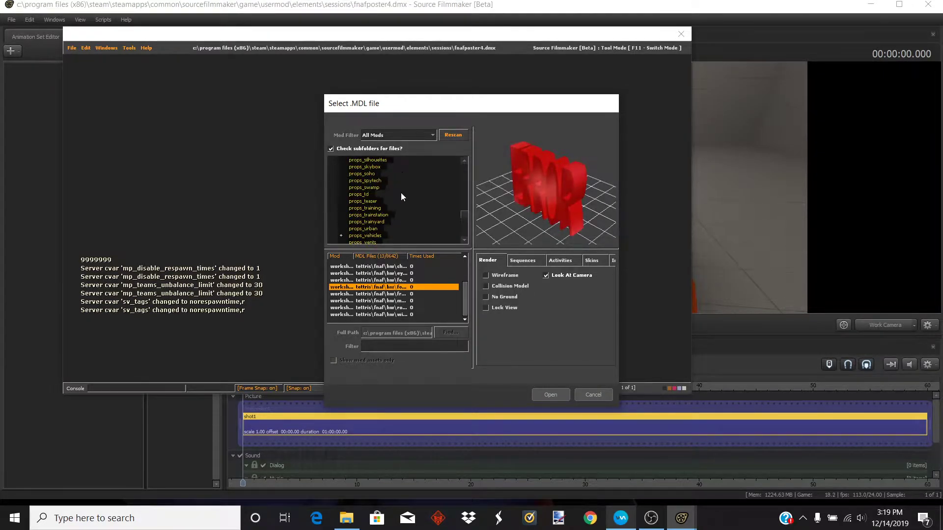
{"action": "scroll", "coordinate": [401, 192], "scroll_direction": "up", "scroll_amount": 10}
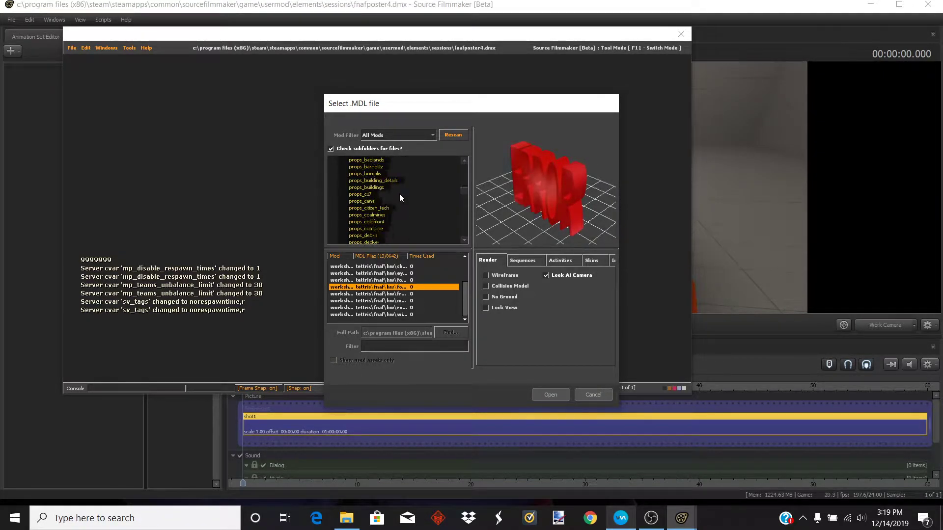
{"action": "scroll", "coordinate": [399, 193], "scroll_direction": "up", "scroll_amount": 2}
{"action": "left_click", "coordinate": [388, 346]}
{"action": "scroll", "coordinate": [385, 206], "scroll_direction": "up", "scroll_amount": 15}
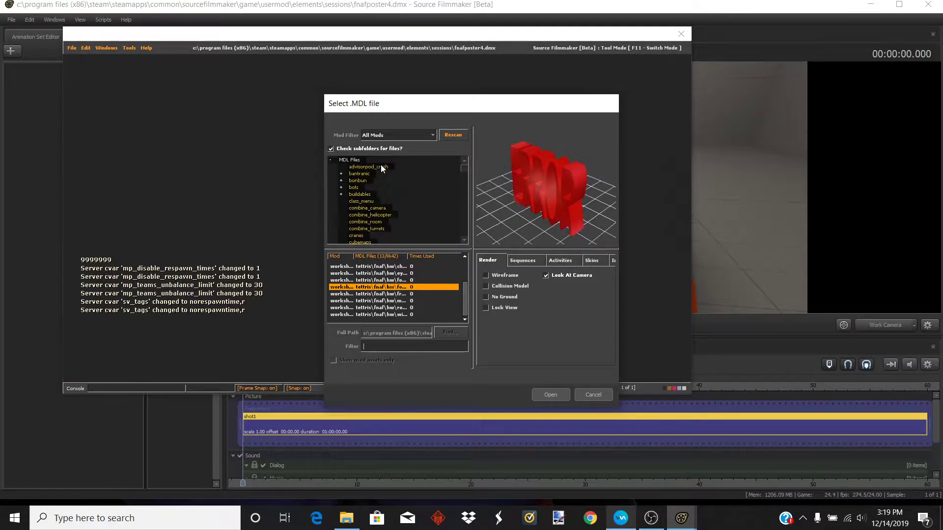
- Filter all MDL files for scout
{"action": "left_click", "coordinate": [372, 158]}
{"action": "left_click", "coordinate": [408, 344]}
{"action": "type", "text": "scout"}
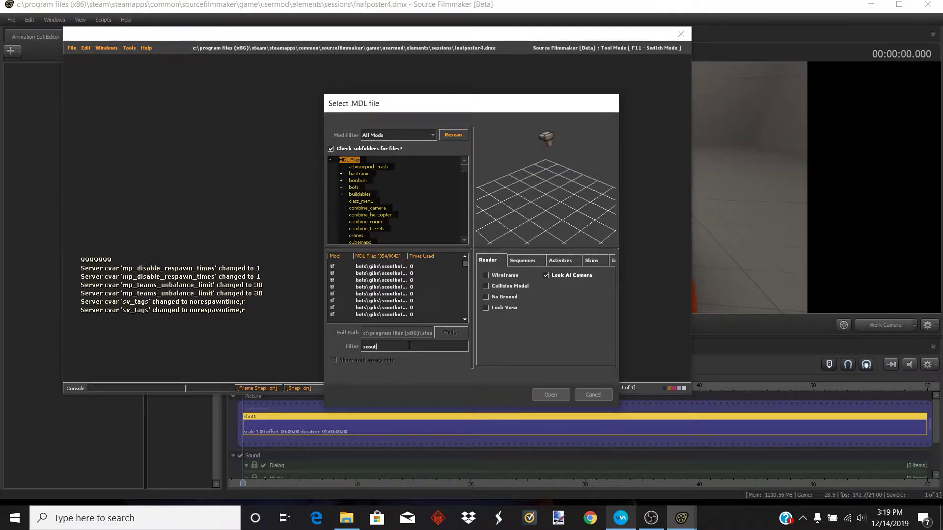
- Preview the scout models in the filtered list one by one
{"action": "left_click", "coordinate": [393, 294]}
{"action": "scroll", "coordinate": [394, 282], "scroll_direction": "down", "scroll_amount": 5}
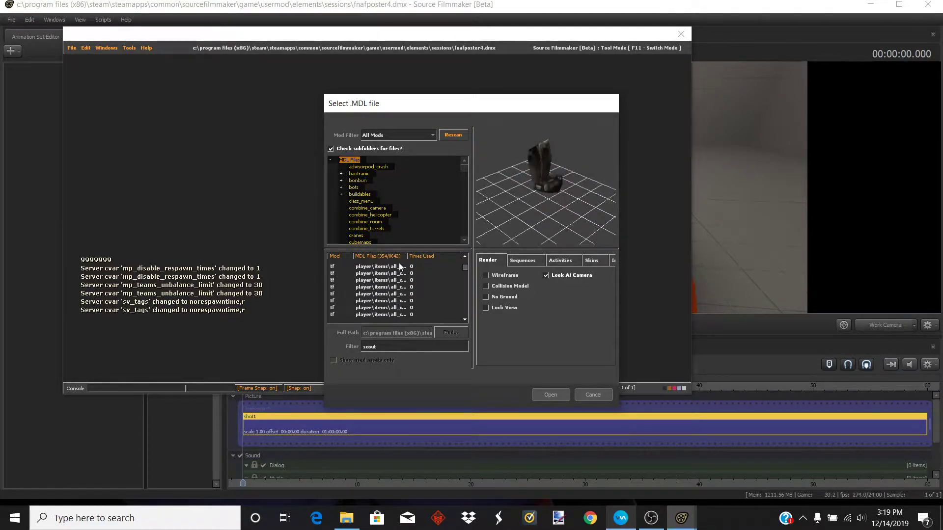
{"action": "left_click", "coordinate": [393, 287]}
{"action": "scroll", "coordinate": [392, 294], "scroll_direction": "down", "scroll_amount": 2}
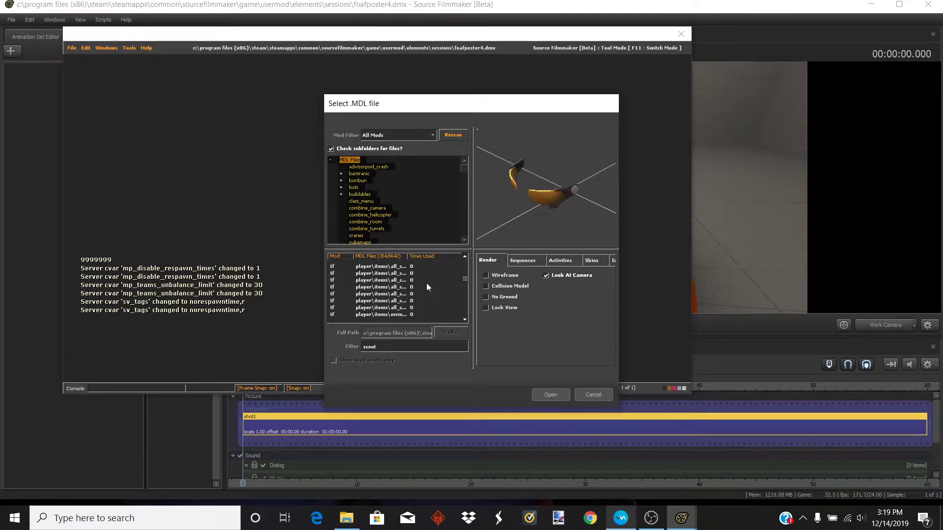
{"action": "left_click_drag", "start_coordinate": [465, 281], "coordinate": [461, 317]}
{"action": "left_click", "coordinate": [425, 308]}
{"action": "left_click", "coordinate": [407, 301]}
{"action": "left_click", "coordinate": [431, 314]}
{"action": "left_click", "coordinate": [420, 307]}
{"action": "left_click", "coordinate": [421, 301]}
{"action": "left_click", "coordinate": [425, 287]}
{"action": "left_click", "coordinate": [427, 280]}
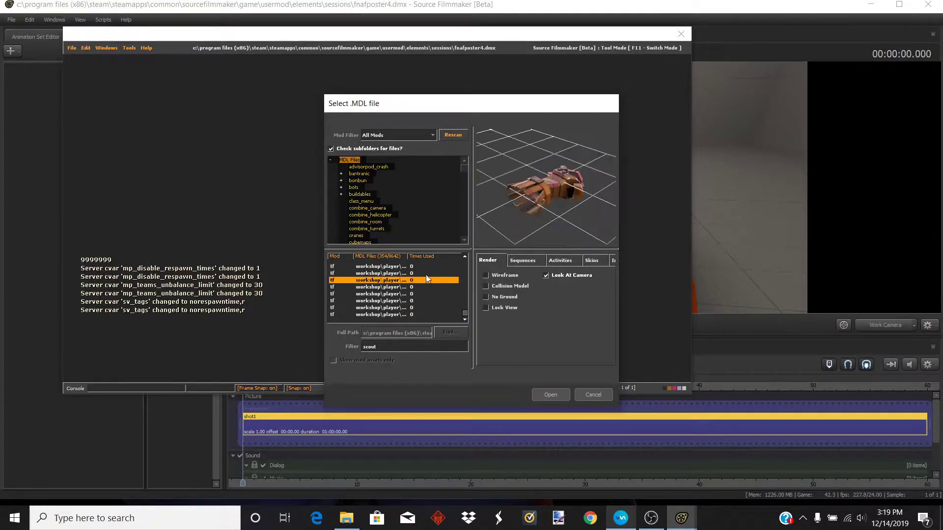
- Expand the humans, leadergaming and other model folders to look for scout models
{"action": "scroll", "coordinate": [355, 186], "scroll_direction": "down", "scroll_amount": 5}
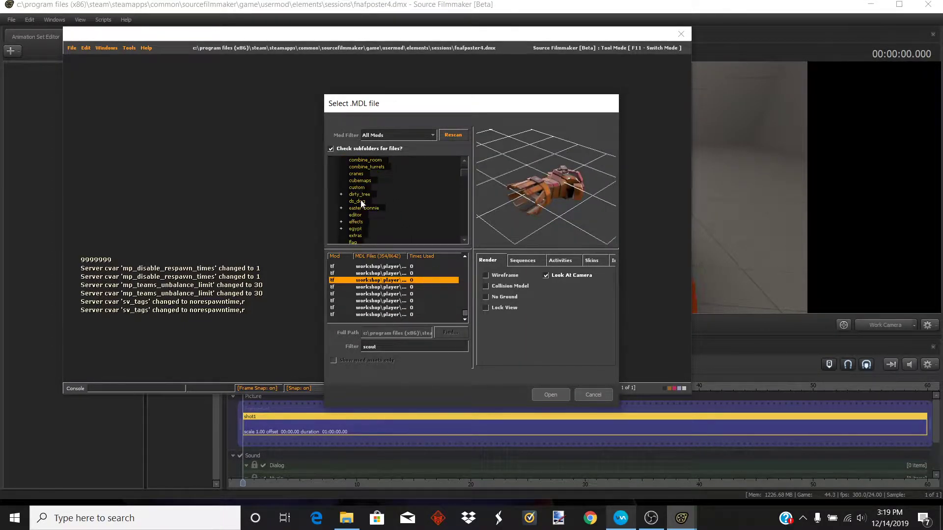
{"action": "scroll", "coordinate": [358, 198], "scroll_direction": "down", "scroll_amount": 2}
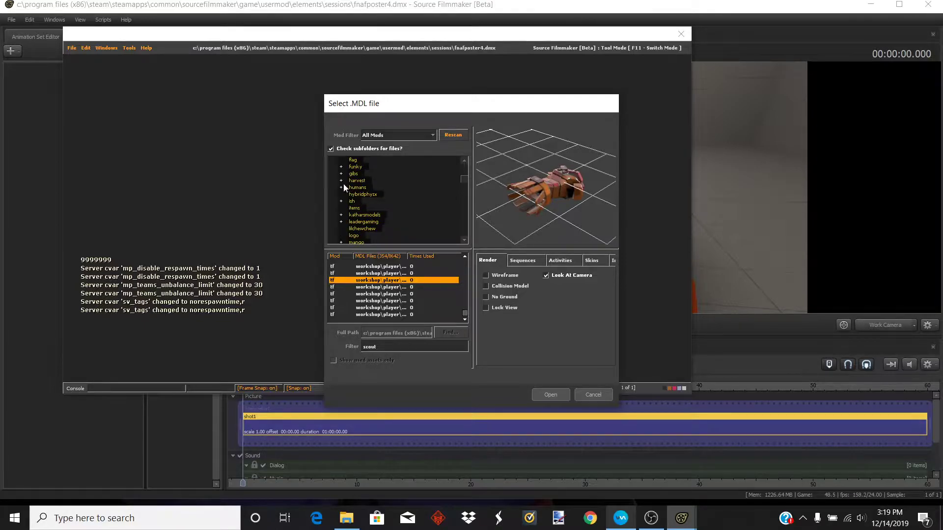
{"action": "scroll", "coordinate": [343, 187], "scroll_direction": "down", "scroll_amount": 1}
{"action": "left_click", "coordinate": [342, 200]}
{"action": "left_click", "coordinate": [350, 208]}
{"action": "left_click", "coordinate": [372, 215]}
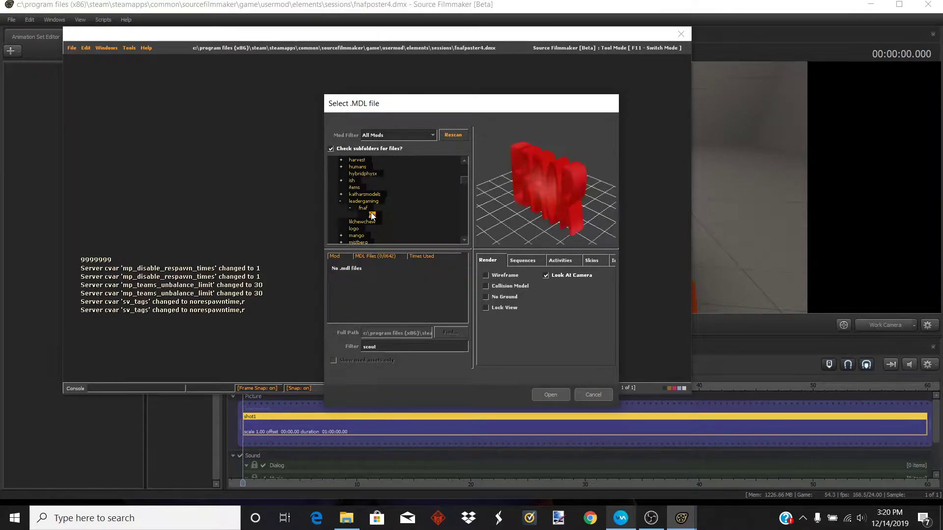
{"action": "scroll", "coordinate": [357, 196], "scroll_direction": "down", "scroll_amount": 2}
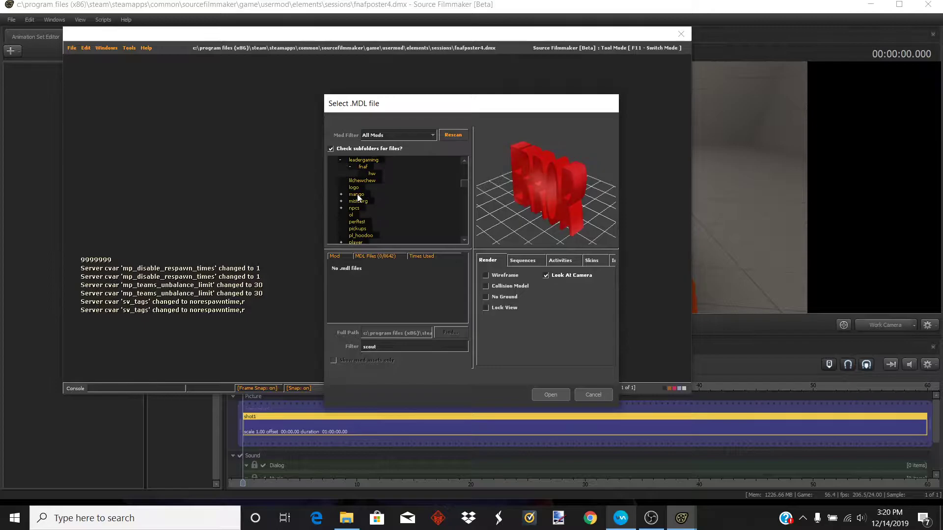
{"action": "scroll", "coordinate": [357, 197], "scroll_direction": "down", "scroll_amount": 8}
{"action": "scroll", "coordinate": [357, 195], "scroll_direction": "down", "scroll_amount": 5}
{"action": "scroll", "coordinate": [361, 189], "scroll_direction": "down", "scroll_amount": 6}
{"action": "left_click", "coordinate": [342, 222]}
{"action": "left_click", "coordinate": [350, 229]}
{"action": "scroll", "coordinate": [352, 227], "scroll_direction": "down", "scroll_amount": 2}
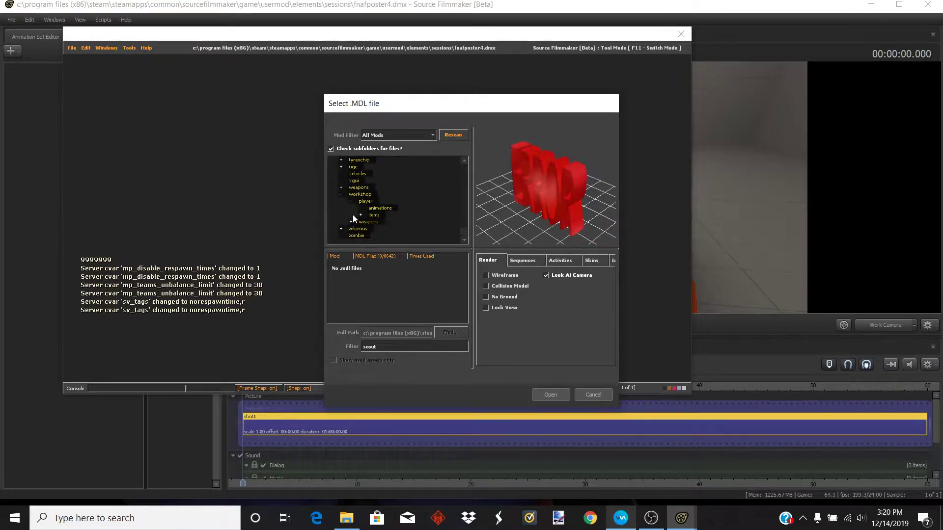
- Examine the workshop player items scout and weapons folders for matching models
{"action": "left_click", "coordinate": [358, 215]}
{"action": "left_click", "coordinate": [361, 214]}
{"action": "scroll", "coordinate": [365, 215], "scroll_direction": "down", "scroll_amount": 4}
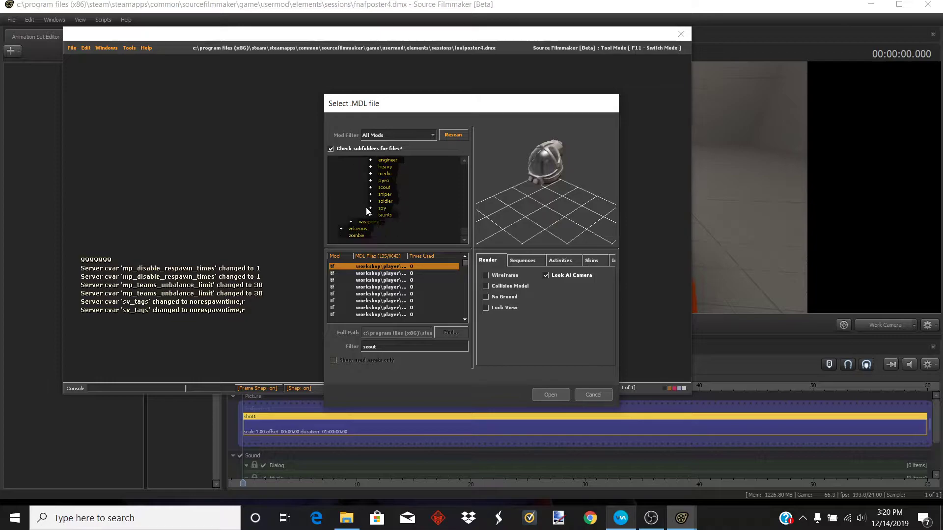
{"action": "left_click", "coordinate": [384, 187]}
{"action": "left_click", "coordinate": [370, 214]}
{"action": "left_click", "coordinate": [342, 229]}
{"action": "scroll", "coordinate": [343, 223], "scroll_direction": "down", "scroll_amount": 1}
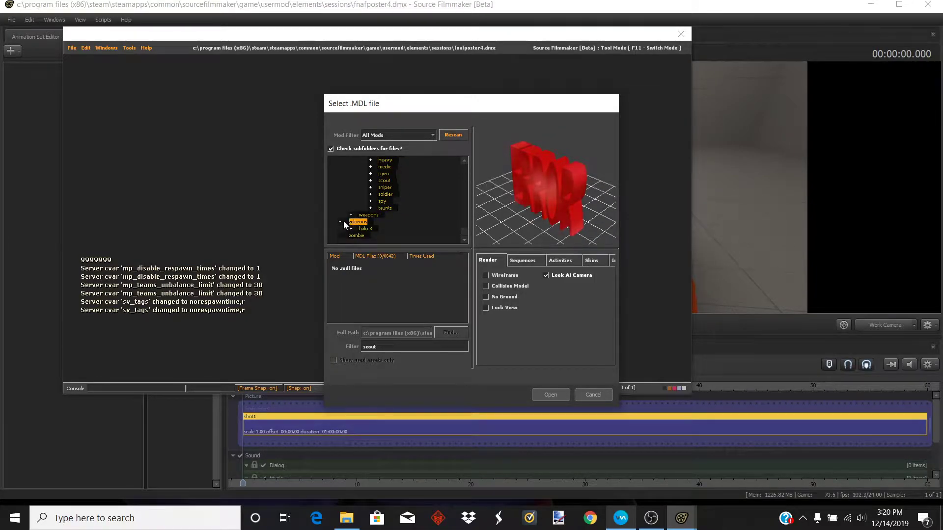
{"action": "scroll", "coordinate": [343, 221], "scroll_direction": "up", "scroll_amount": 4}
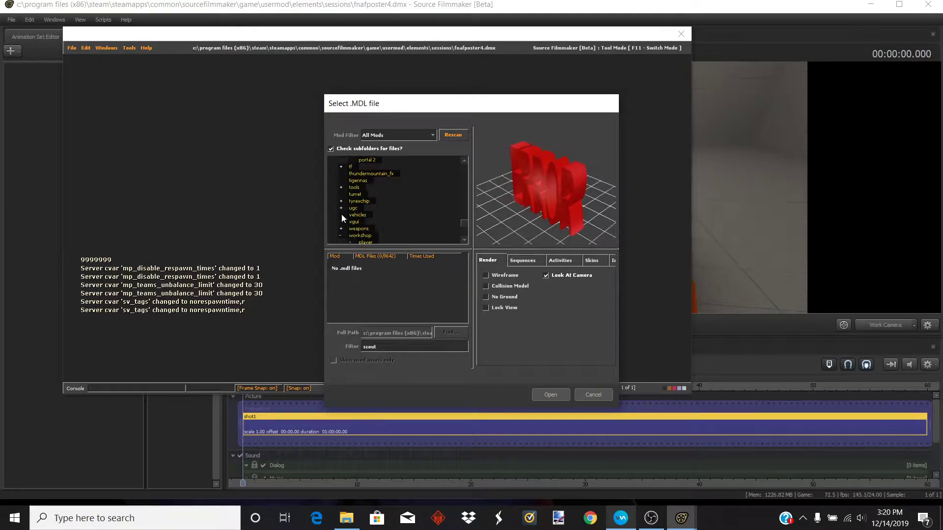
{"action": "left_click", "coordinate": [352, 236]}
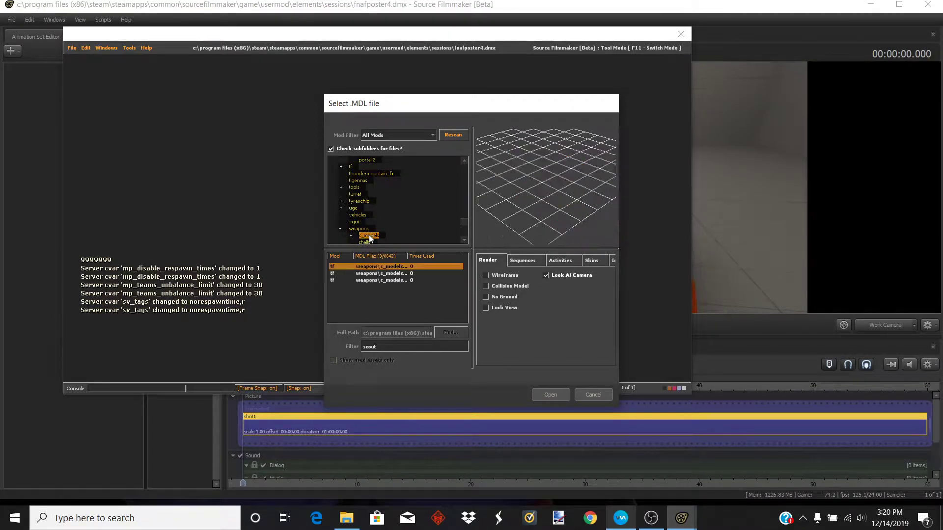
- Select the tettris fnaf hw folder and clear the scout filter
{"action": "scroll", "coordinate": [355, 208], "scroll_direction": "up", "scroll_amount": 2}
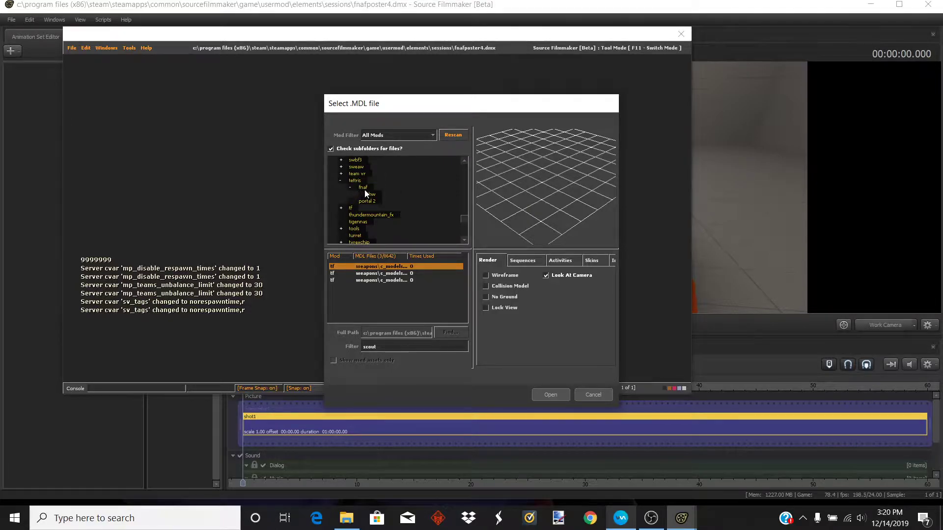
{"action": "left_click", "coordinate": [370, 195]}
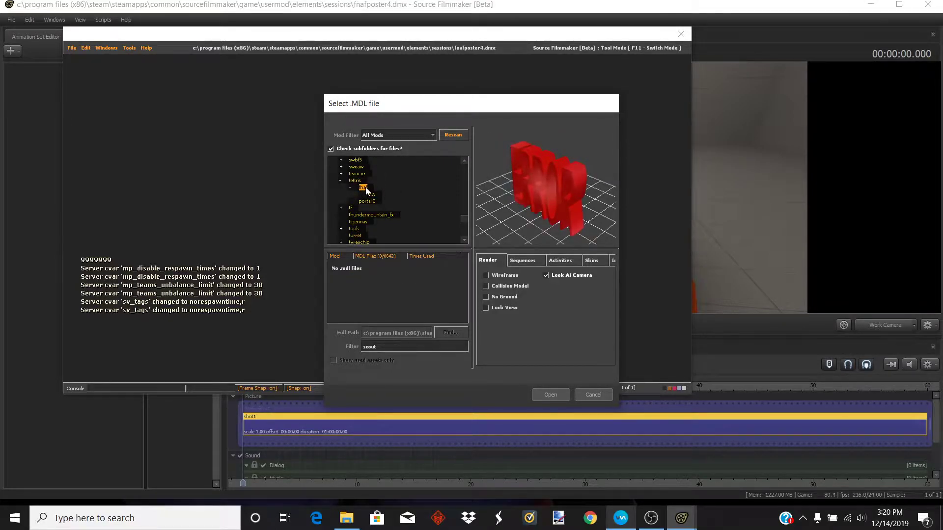
{"action": "left_click", "coordinate": [342, 180]}
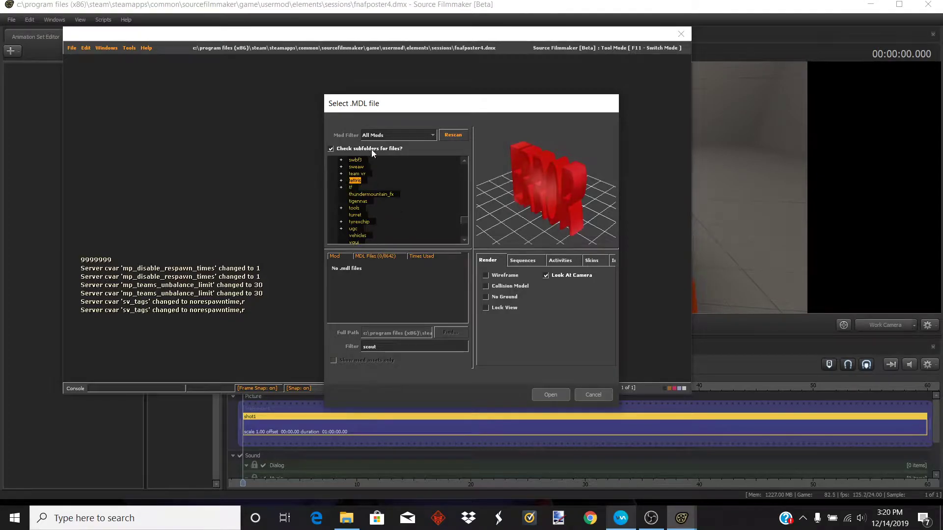
{"action": "left_click", "coordinate": [342, 180]}
{"action": "left_click", "coordinate": [350, 188]}
{"action": "left_click", "coordinate": [373, 194]}
{"action": "double_click", "coordinate": [390, 346]}
{"action": "key", "text": "BackSpace"}
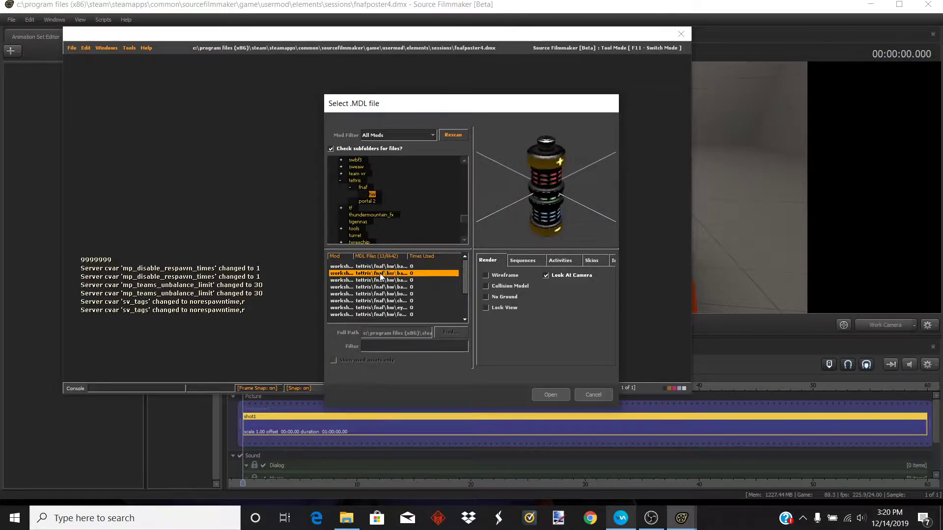
- Preview the models in the tettris fnaf hw folder and load the Bonnie model into the scene
{"action": "left_click", "coordinate": [388, 281]}
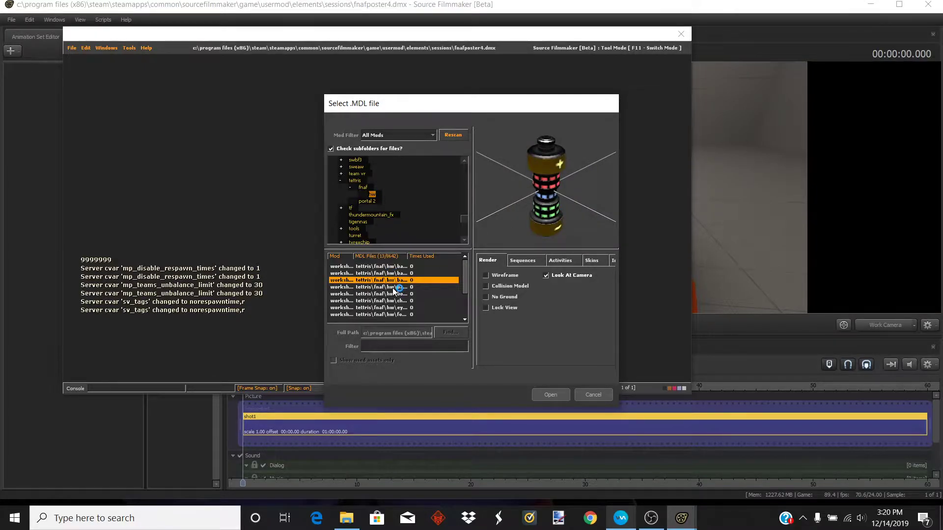
{"action": "key", "text": "Down"}
{"action": "key", "text": "Down"}
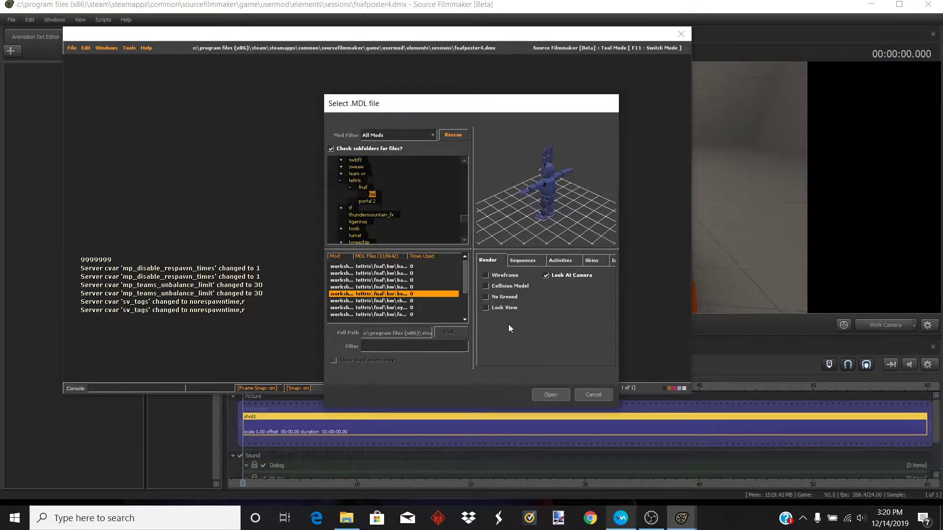
{"action": "left_click", "coordinate": [425, 297]}
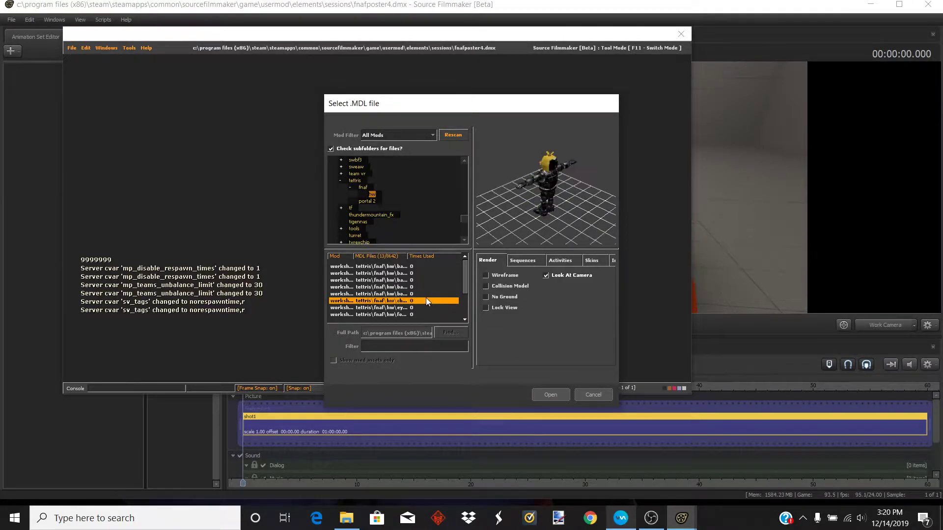
{"action": "left_click", "coordinate": [403, 308]}
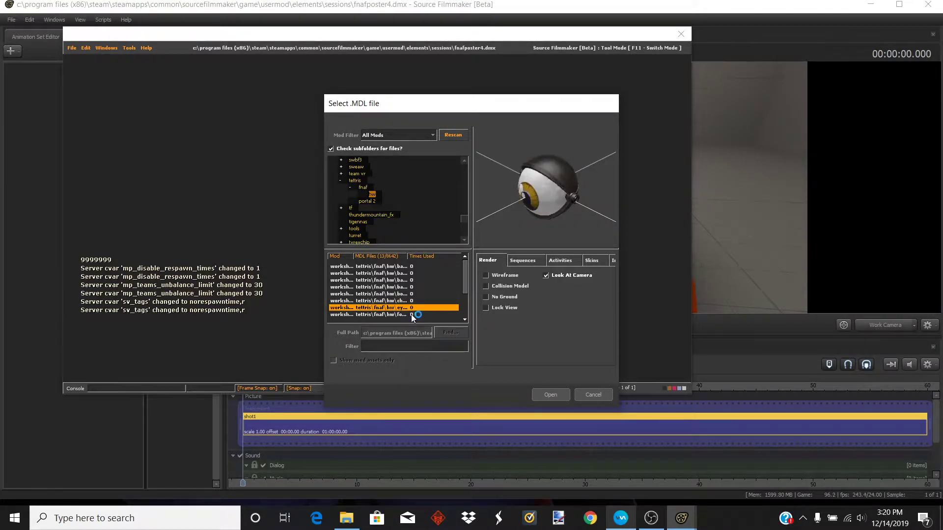
{"action": "left_click", "coordinate": [411, 314]}
{"action": "scroll", "coordinate": [411, 314], "scroll_direction": "down", "scroll_amount": 2}
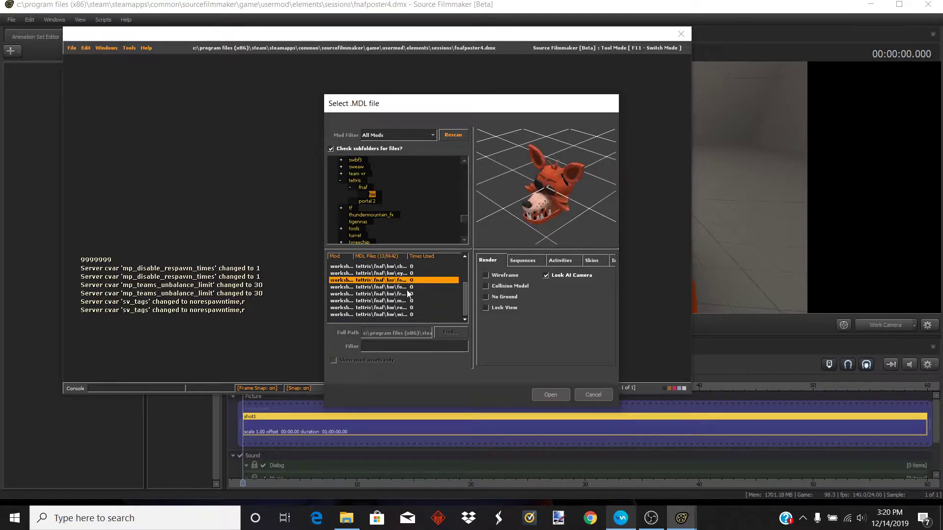
{"action": "left_click", "coordinate": [407, 294]}
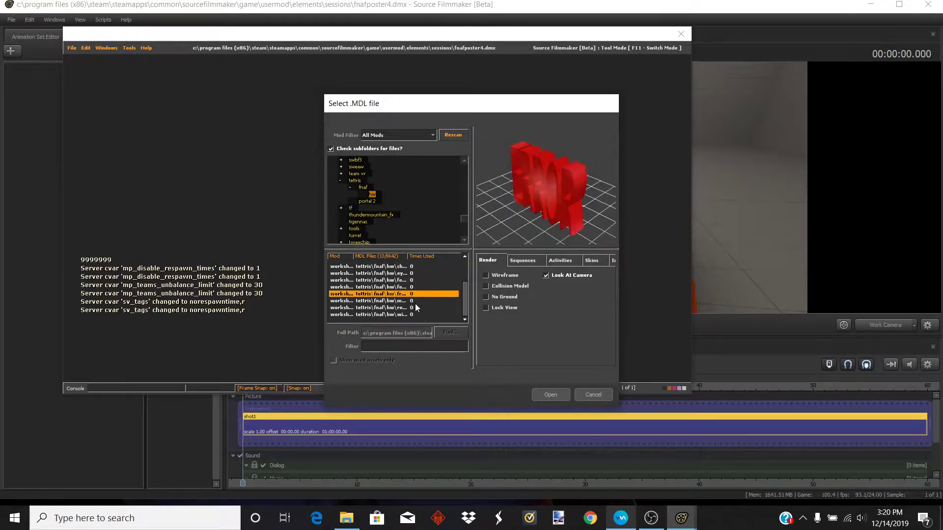
{"action": "scroll", "coordinate": [415, 303], "scroll_direction": "up", "scroll_amount": 2}
{"action": "left_click", "coordinate": [417, 267]}
{"action": "left_click", "coordinate": [417, 287]}
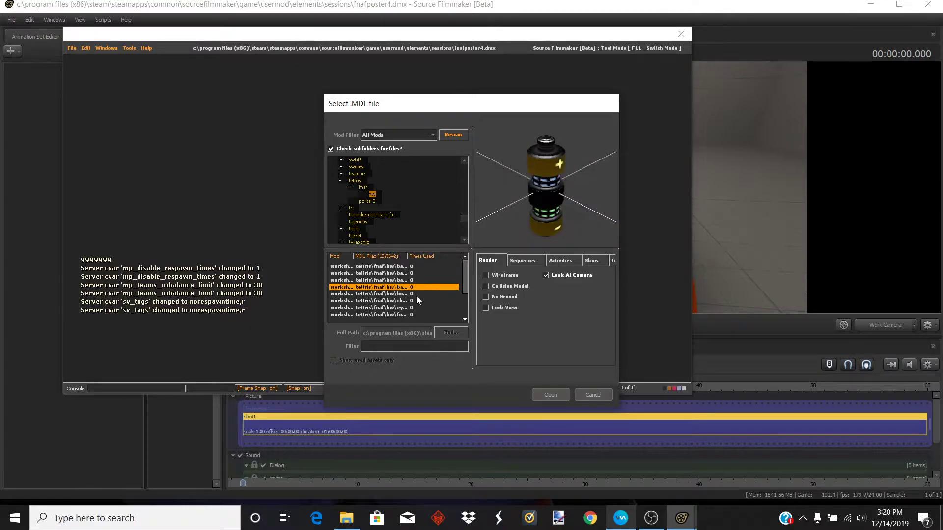
{"action": "left_click", "coordinate": [417, 294]}
{"action": "left_click", "coordinate": [549, 395]}
- Switch the timeline to the motion editor and select Bonnie's animation set
{"action": "left_click_drag", "start_coordinate": [657, 135], "coordinate": [734, 103]}
{"action": "key", "text": "a"}
{"action": "key", "text": "w"}
{"action": "key", "text": "a"}
{"action": "key", "text": "d"}
{"action": "key", "text": "s"}
{"action": "key", "text": "w"}
{"action": "key", "text": "w"}
{"action": "key", "text": "s"}
{"action": "key", "text": "d"}
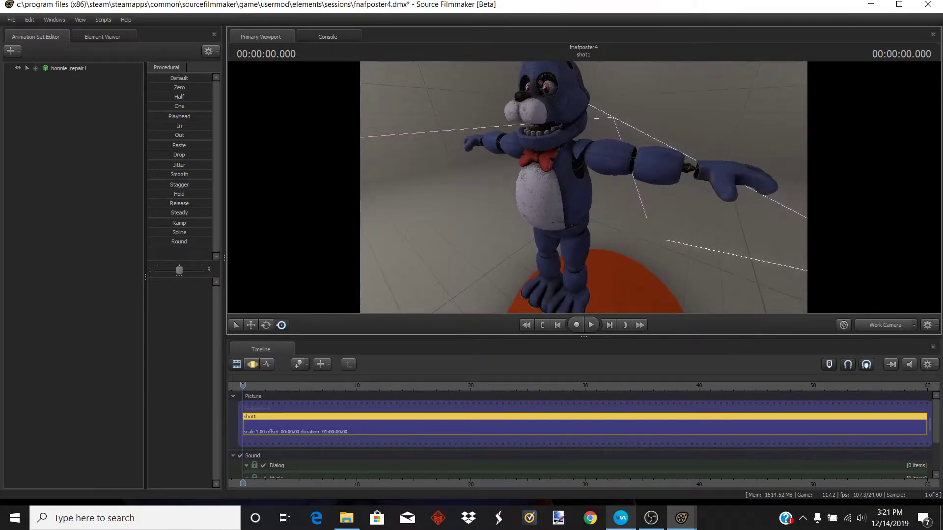
{"action": "left_click", "coordinate": [253, 364]}
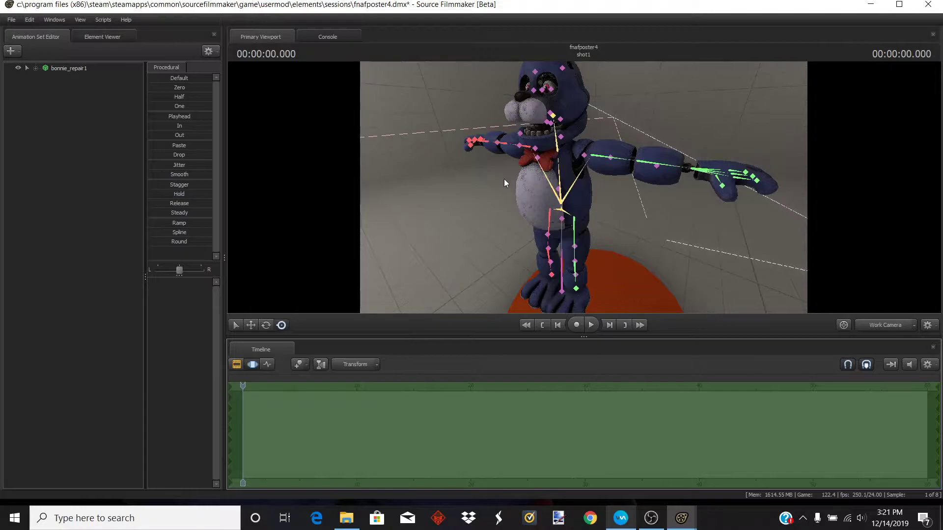
{"action": "left_click", "coordinate": [73, 68]}
- Rotate and move Bonnie's root control to reposition the model on the floor
{"action": "left_click", "coordinate": [266, 325]}
{"action": "left_click_drag", "start_coordinate": [410, 249], "coordinate": [413, 300]}
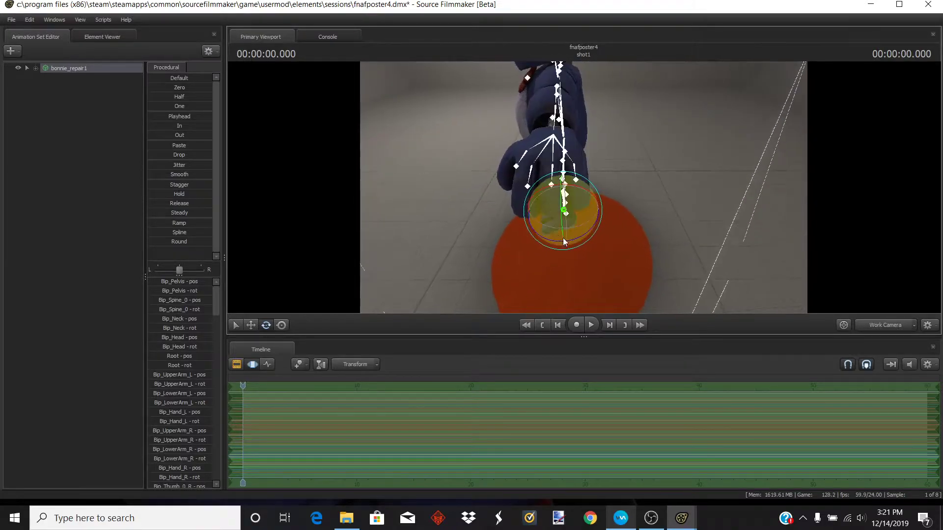
{"action": "left_click_drag", "start_coordinate": [580, 238], "coordinate": [606, 195]}
{"action": "left_click", "coordinate": [250, 325]}
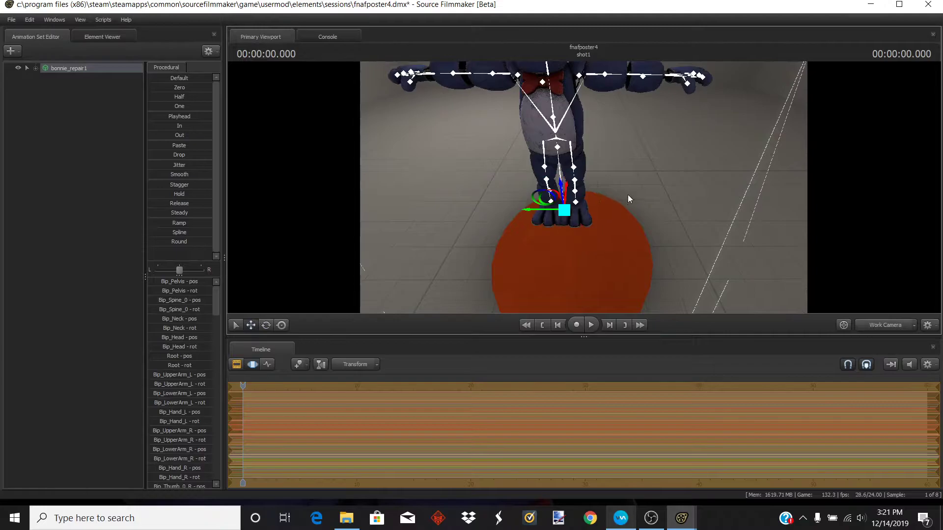
{"action": "left_click_drag", "start_coordinate": [528, 207], "coordinate": [527, 256]}
{"action": "left_click_drag", "start_coordinate": [583, 230], "coordinate": [602, 240]}
- Rotate Bonnie's upper arm bones down so the arms hang at his sides
{"action": "key", "text": "s"}
{"action": "left_click_drag", "start_coordinate": [724, 204], "coordinate": [688, 189]}
{"action": "key", "text": "w"}
{"action": "key", "text": "s"}
{"action": "key", "text": "w"}
- Create a new animation set for a light
{"action": "key", "text": "w"}
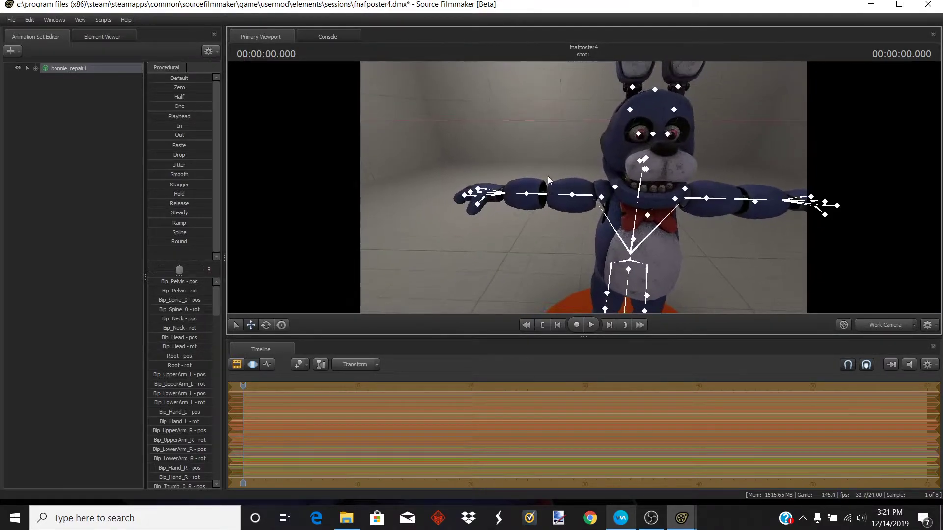
{"action": "left_click", "coordinate": [576, 204]}
{"action": "left_click", "coordinate": [266, 325]}
{"action": "left_click_drag", "start_coordinate": [625, 173], "coordinate": [594, 140]}
{"action": "key", "text": "d"}
{"action": "left_click", "coordinate": [576, 203], "text": "ctrl"}
{"action": "key", "text": "s"}
{"action": "key", "text": "a"}
{"action": "key", "text": "w"}
{"action": "key", "text": "w"}
{"action": "key", "text": "a"}
{"action": "key", "text": "s"}
{"action": "key", "text": "w"}
{"action": "key", "text": "s"}
{"action": "key", "text": "d"}
{"action": "key", "text": "s"}
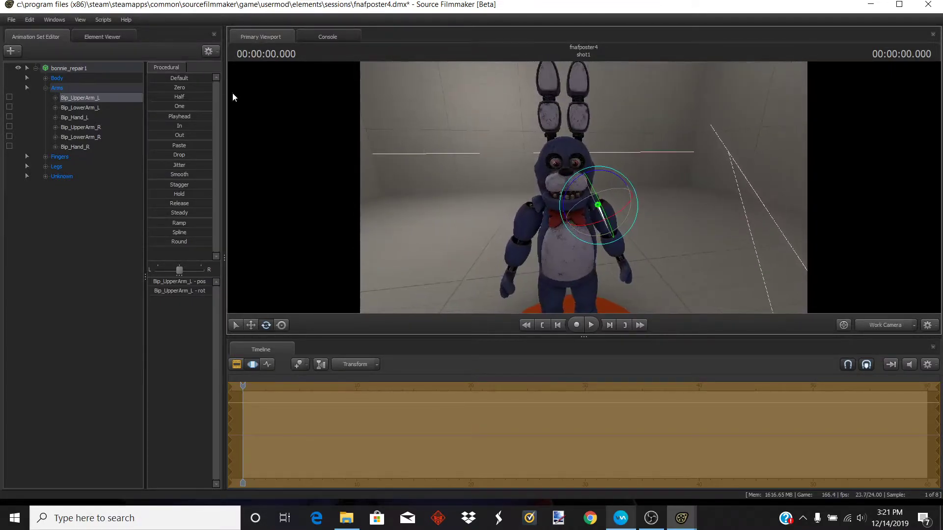
{"action": "left_click", "coordinate": [19, 51]}
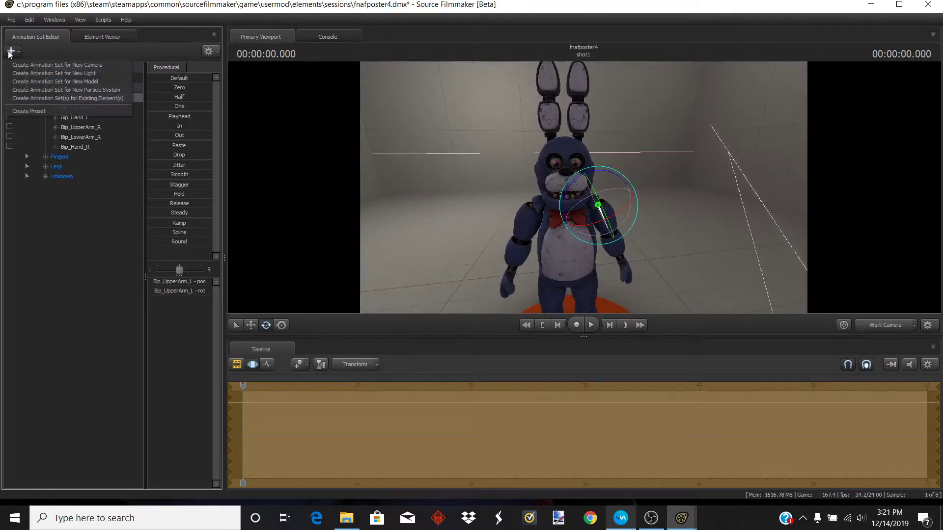
{"action": "left_click", "coordinate": [53, 73]}
- Select the new light and reduce its intensity
{"action": "left_click_drag", "start_coordinate": [633, 188], "coordinate": [653, 216]}
{"action": "left_click", "coordinate": [56, 186]}
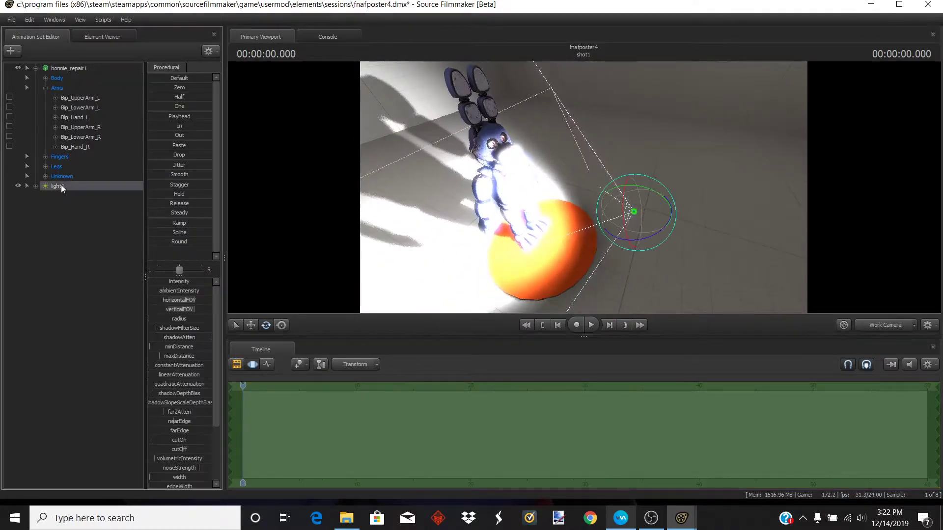
{"action": "left_click_drag", "start_coordinate": [181, 281], "coordinate": [151, 281]}
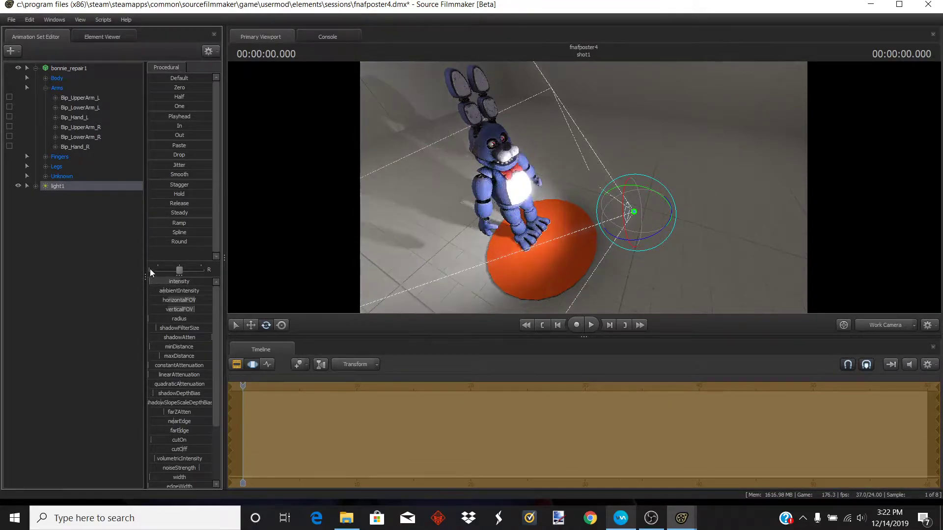
- Move the light to the right of Bonnie and fine-tune its intensity
{"action": "left_click", "coordinate": [250, 324]}
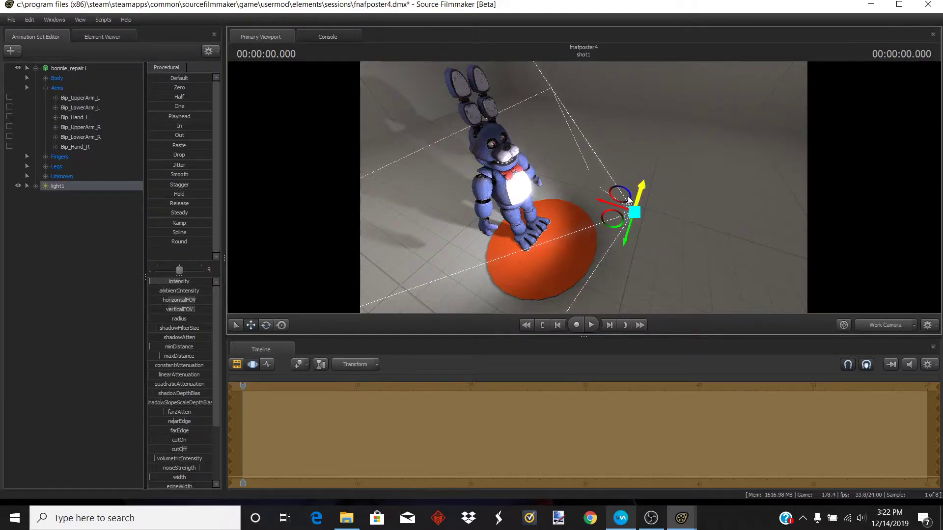
{"action": "left_click_drag", "start_coordinate": [641, 195], "coordinate": [701, 171]}
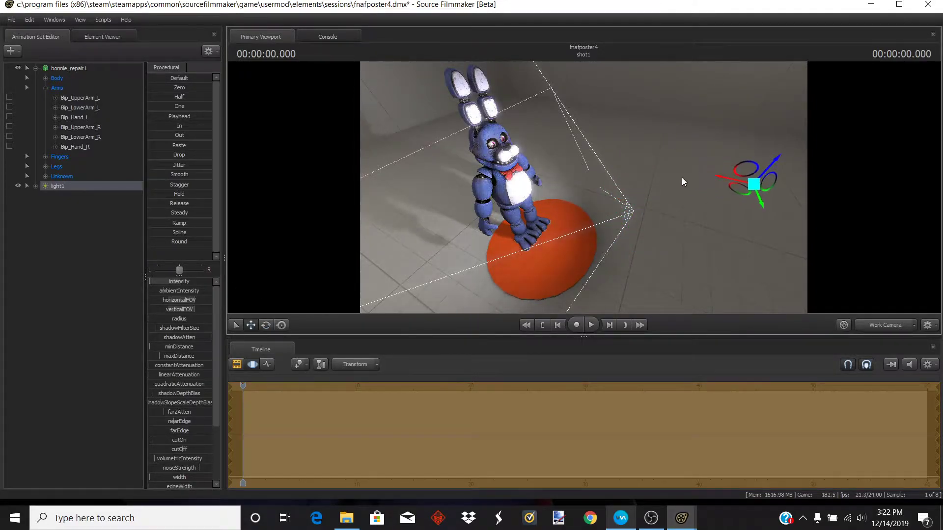
{"action": "left_click_drag", "start_coordinate": [151, 282], "coordinate": [150, 281]}
{"action": "left_click_drag", "start_coordinate": [660, 143], "coordinate": [572, 150]}
- Lower the light's red colour value
{"action": "key", "text": "w"}
{"action": "key", "text": "w"}
{"action": "key", "text": "s"}
{"action": "key", "text": "w"}
{"action": "key", "text": "w"}
{"action": "key", "text": "s"}
{"action": "scroll", "coordinate": [202, 393], "scroll_direction": "down", "scroll_amount": 3}
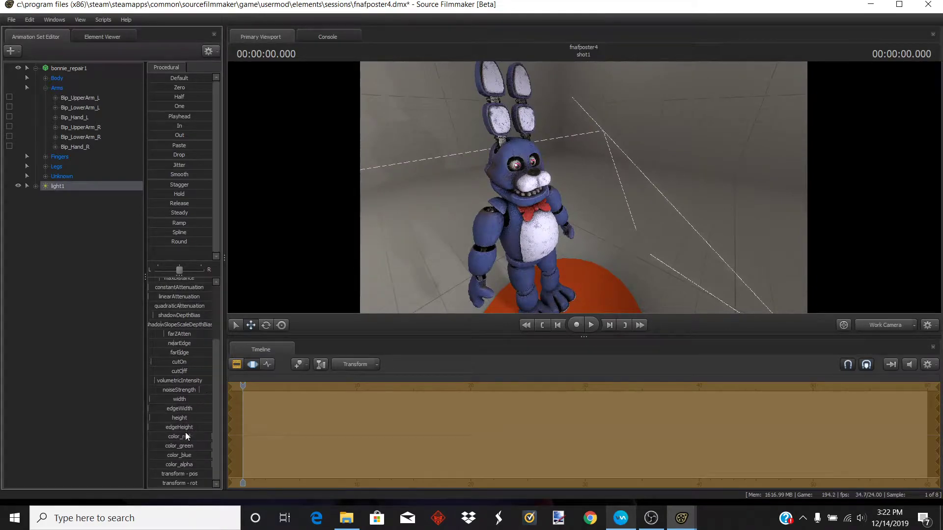
{"action": "left_click_drag", "start_coordinate": [199, 437], "coordinate": [182, 445]}
- Select both BunnyEarB bones and rotate them to bend Bonnie's ears
{"action": "left_click_drag", "start_coordinate": [480, 261], "coordinate": [333, 231]}
{"action": "key", "text": "d"}
{"action": "key", "text": "s"}
{"action": "key", "text": "d"}
{"action": "key", "text": "w"}
{"action": "key", "text": "d"}
{"action": "key", "text": "s"}
{"action": "left_click", "coordinate": [576, 256]}
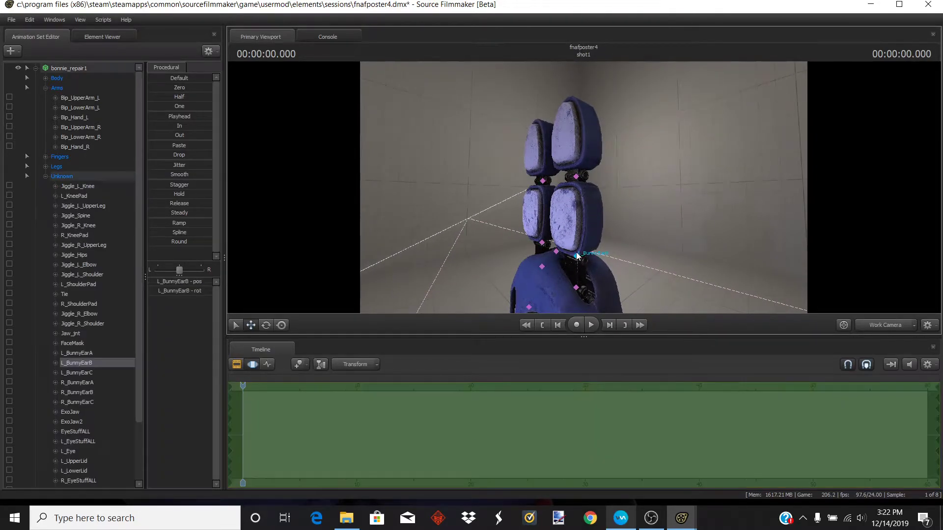
{"action": "left_click_drag", "start_coordinate": [656, 187], "coordinate": [653, 188]}
{"action": "key", "text": "ctrl"}
{"action": "mouse_move", "coordinate": [586, 224]}
{"action": "left_mouse_down"}
{"action": "mouse_move", "coordinate": [554, 225]}
{"action": "mouse_move", "coordinate": [588, 266]}
{"action": "left_mouse_up"}
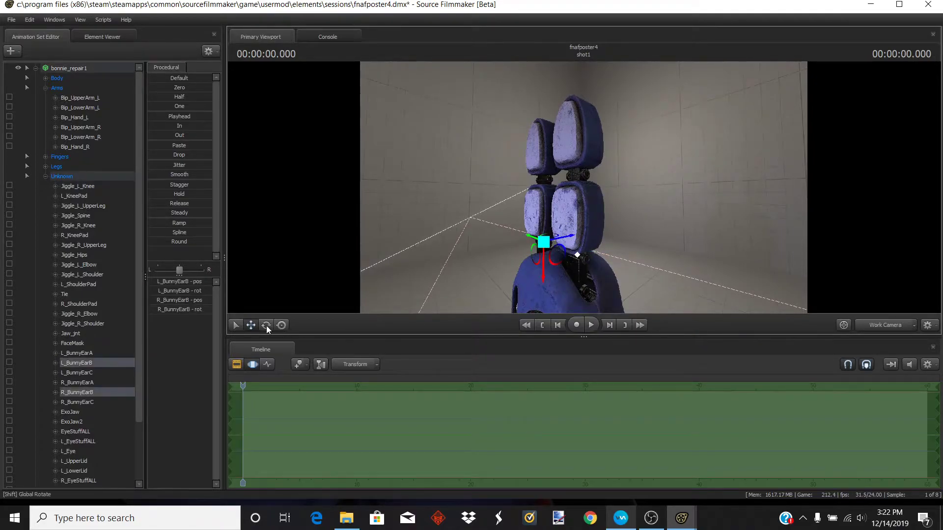
{"action": "mouse_move", "coordinate": [516, 231]}
{"action": "left_mouse_down"}
{"action": "mouse_move", "coordinate": [497, 244]}
{"action": "mouse_move", "coordinate": [562, 148]}
{"action": "mouse_move", "coordinate": [507, 179]}
{"action": "mouse_move", "coordinate": [554, 187]}
{"action": "left_mouse_up"}
{"action": "mouse_move", "coordinate": [483, 163]}
{"action": "left_mouse_down"}
{"action": "mouse_move", "coordinate": [785, 142]}
{"action": "mouse_move", "coordinate": [810, 162]}
{"action": "mouse_move", "coordinate": [803, 175]}
{"action": "mouse_move", "coordinate": [778, 178]}
{"action": "mouse_move", "coordinate": [746, 159]}
{"action": "mouse_move", "coordinate": [714, 162]}
{"action": "left_mouse_up"}
{"action": "key", "text": "s"}
{"action": "key", "text": "a"}
{"action": "key", "text": "w"}
{"action": "key", "text": "d"}
{"action": "key", "text": "w"}
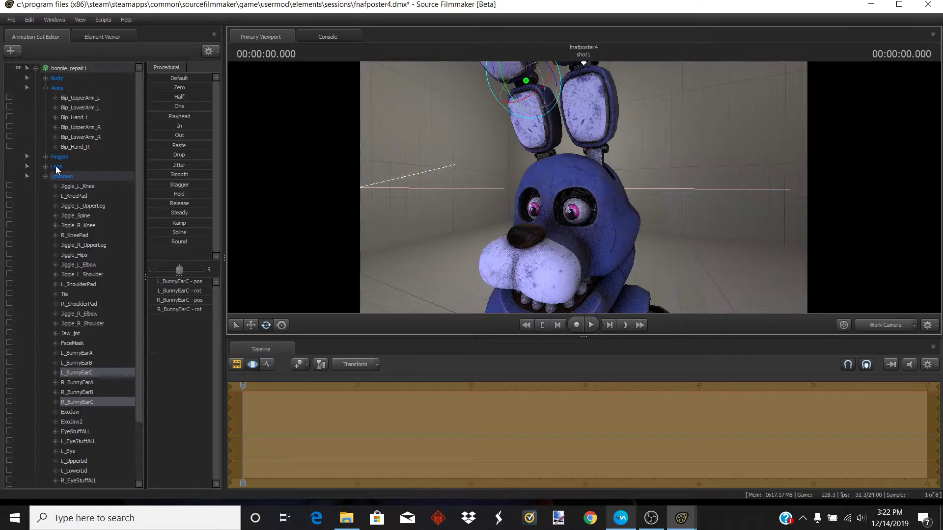
- Select both eye bones among the face controls and rotate Bonnie's eyes
{"action": "scroll", "coordinate": [68, 185], "scroll_direction": "down", "scroll_amount": 1}
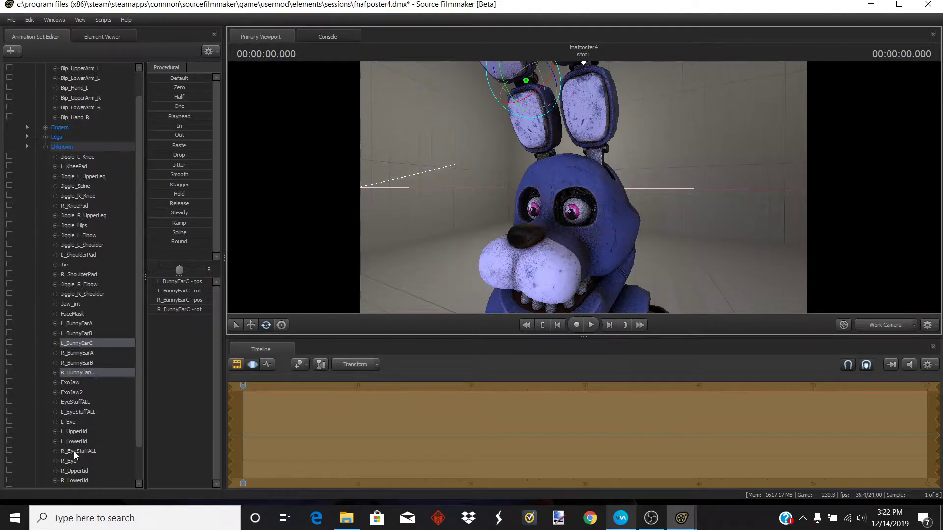
{"action": "scroll", "coordinate": [77, 444], "scroll_direction": "down", "scroll_amount": 1}
{"action": "scroll", "coordinate": [86, 460], "scroll_direction": "down", "scroll_amount": 1}
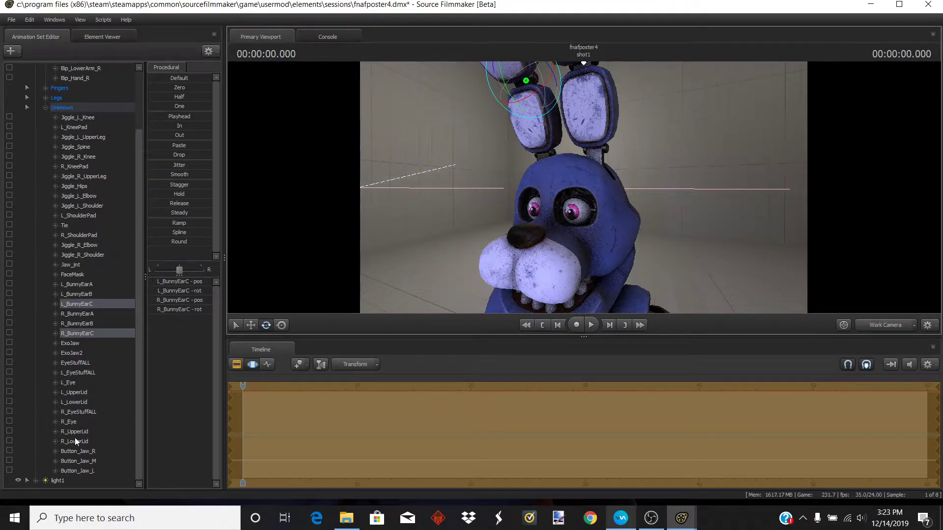
{"action": "left_click", "coordinate": [90, 361]}
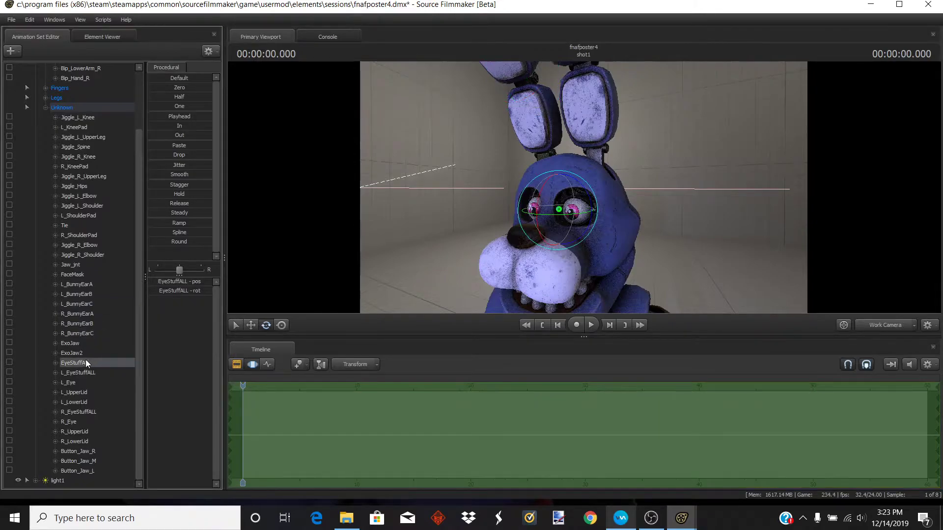
{"action": "left_click", "coordinate": [76, 353]}
{"action": "left_click", "coordinate": [77, 345]}
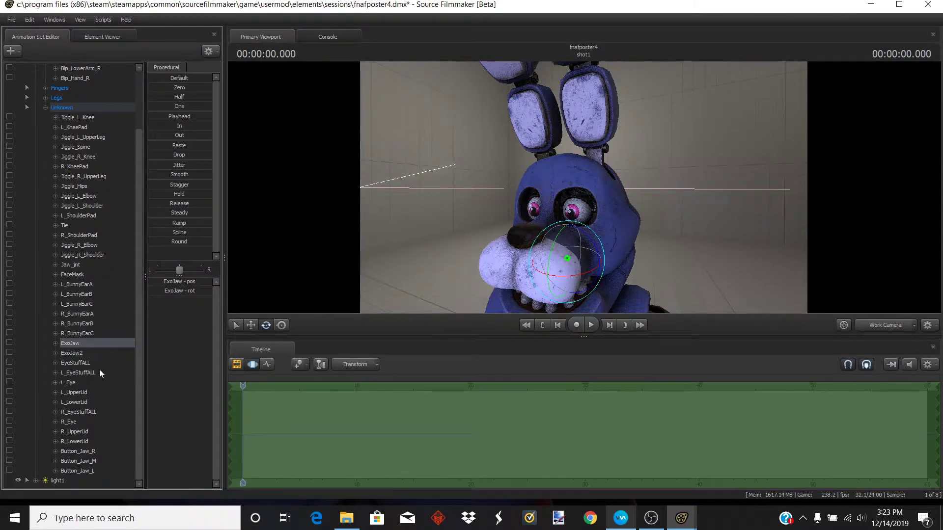
{"action": "left_click", "coordinate": [72, 421]}
{"action": "left_click", "coordinate": [75, 382], "text": "ctrl"}
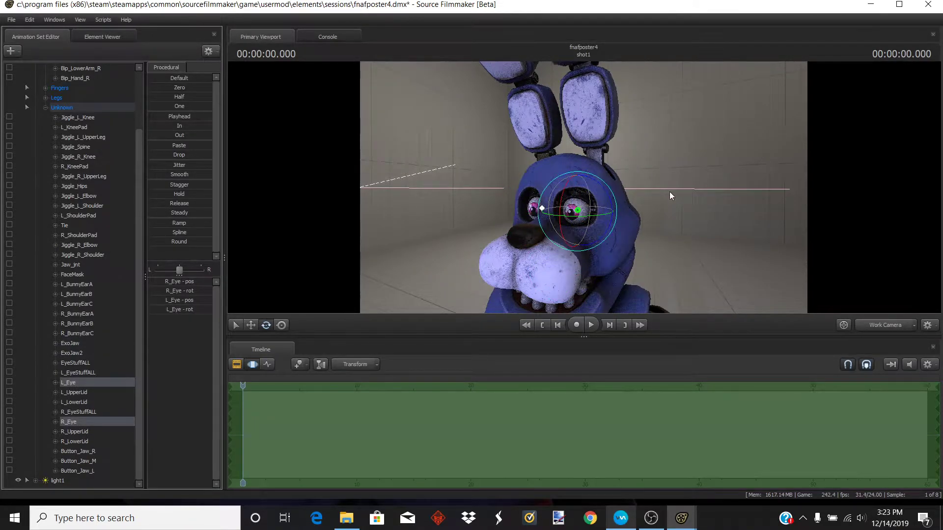
{"action": "left_click_drag", "start_coordinate": [670, 191], "coordinate": [672, 230]}
{"action": "key", "text": "w"}
{"action": "key", "text": "s"}
{"action": "left_click_drag", "start_coordinate": [583, 187], "coordinate": [605, 181]}
{"action": "key", "text": "w"}
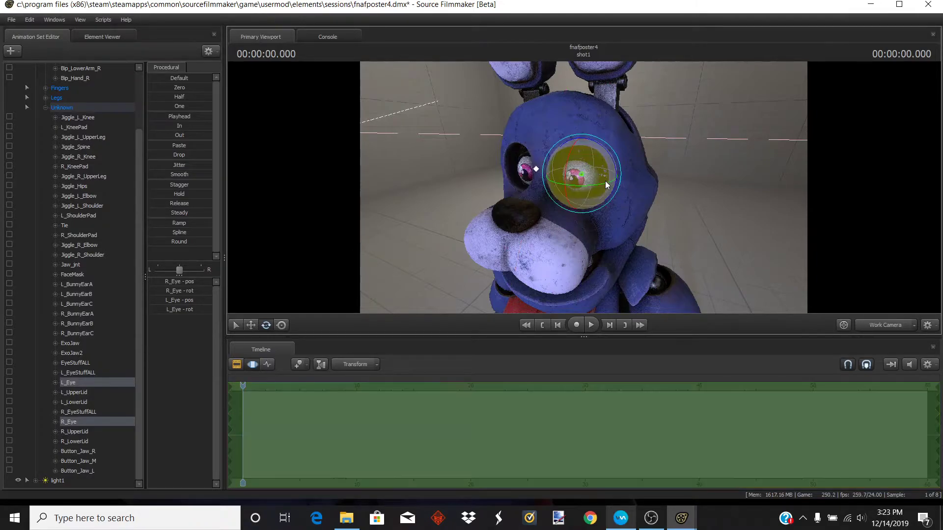
- Adjust the right eye and then the left eye rotation individually
{"action": "left_click", "coordinate": [92, 424]}
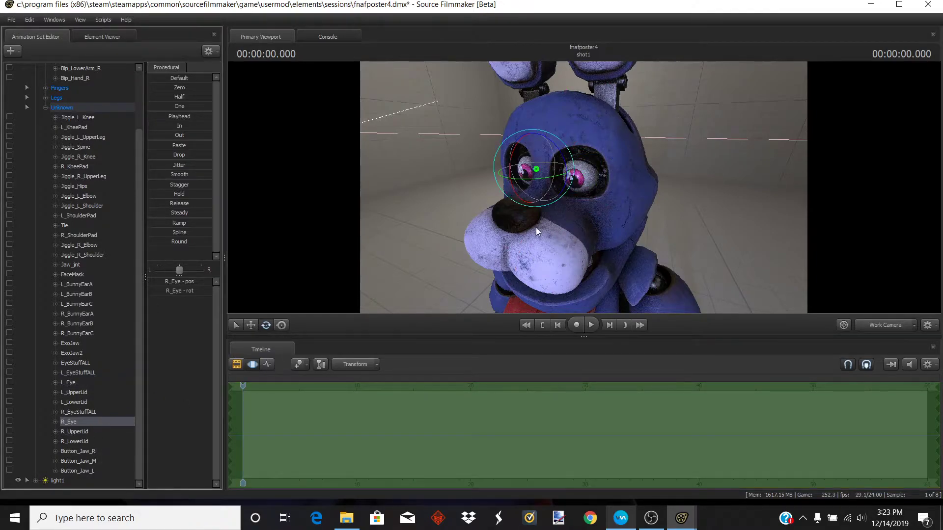
{"action": "left_click_drag", "start_coordinate": [527, 178], "coordinate": [544, 179]}
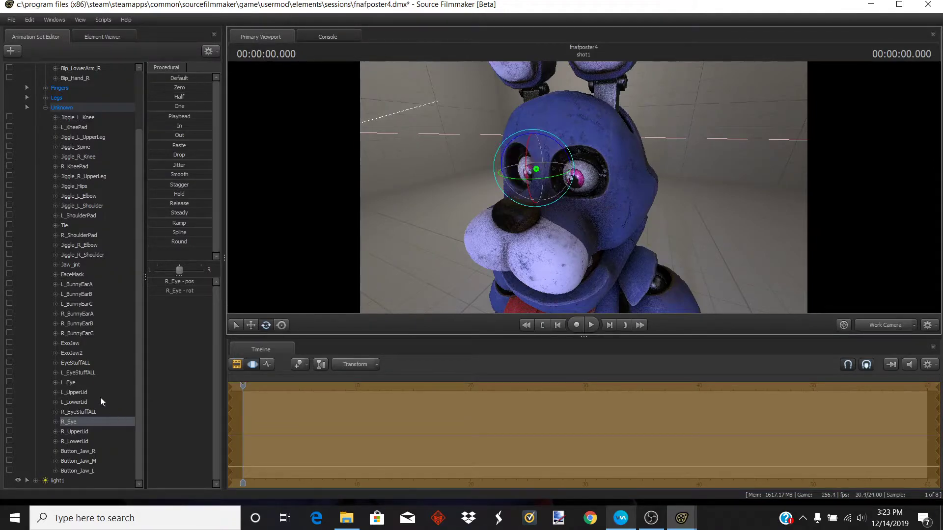
{"action": "left_click", "coordinate": [91, 382]}
{"action": "left_click_drag", "start_coordinate": [599, 184], "coordinate": [617, 184]}
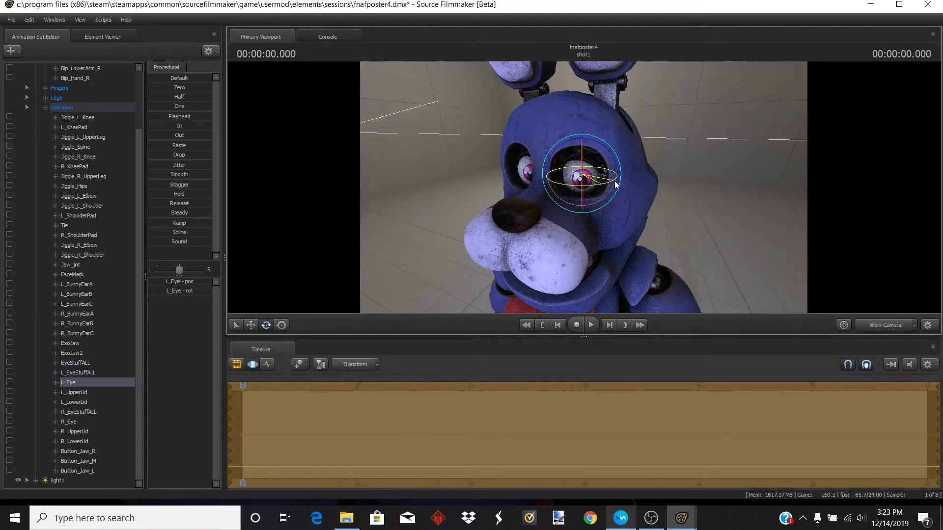
{"action": "mouse_move", "coordinate": [699, 246]}
{"action": "left_mouse_down"}
{"action": "mouse_move", "coordinate": [699, 201]}
{"action": "mouse_move", "coordinate": [705, 232]}
{"action": "left_mouse_up"}
{"action": "key", "text": "s"}
{"action": "key", "text": "w"}
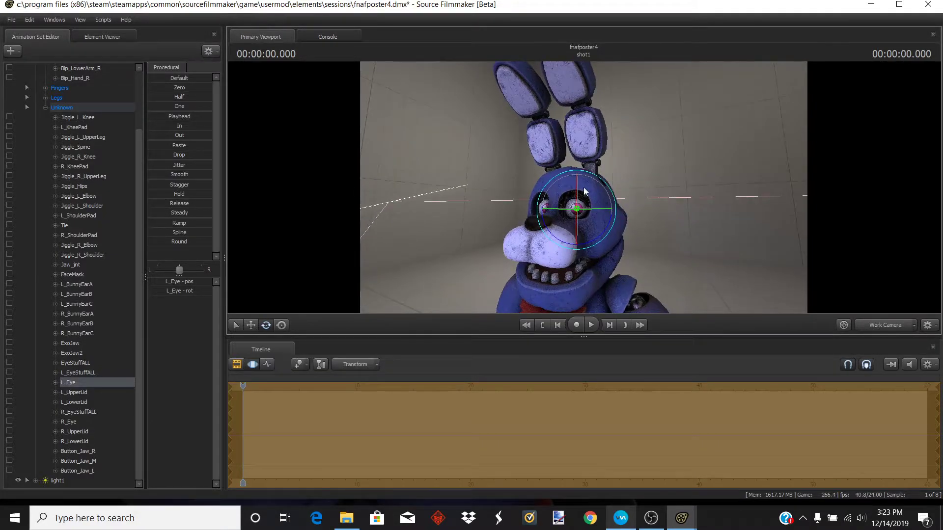
{"action": "key", "text": "w"}
{"action": "left_click_drag", "start_coordinate": [699, 226], "coordinate": [701, 232]}
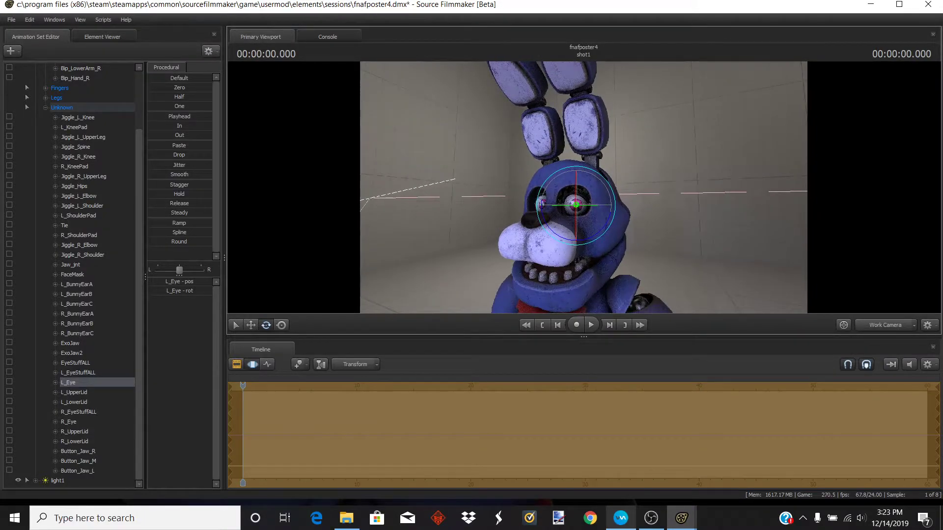
- Rotate Bonnie's jaw joint open and move the FaceMask bone to expose the endoskeleton face
{"action": "key", "text": "q"}
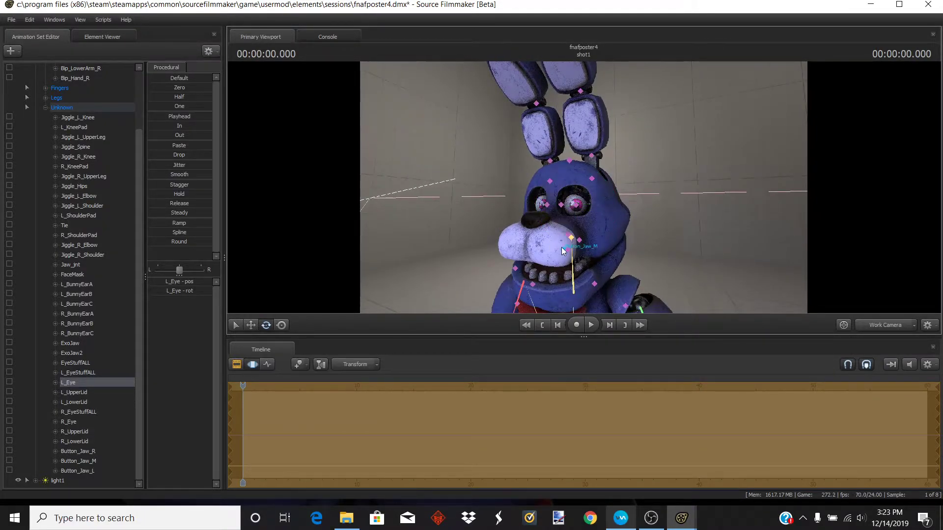
{"action": "left_click", "coordinate": [580, 241], "text": "ctrl"}
{"action": "key", "text": "d"}
{"action": "left_click_drag", "start_coordinate": [631, 233], "coordinate": [585, 209]}
{"action": "key", "text": "q"}
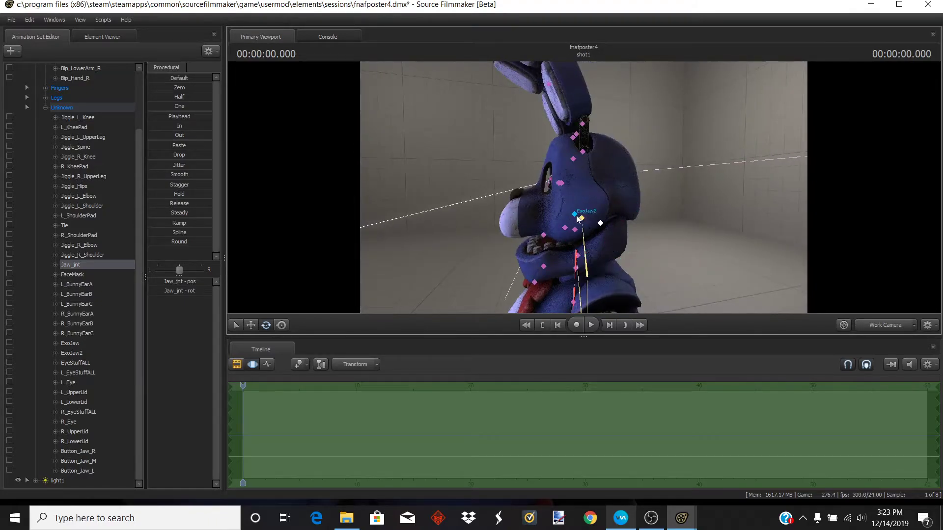
{"action": "key", "text": "e"}
{"action": "left_click_drag", "start_coordinate": [701, 157], "coordinate": [601, 171]}
{"action": "left_click", "coordinate": [570, 166]}
{"action": "key", "text": "e"}
{"action": "left_click_drag", "start_coordinate": [614, 223], "coordinate": [663, 226]}
{"action": "left_click_drag", "start_coordinate": [590, 253], "coordinate": [592, 268]}
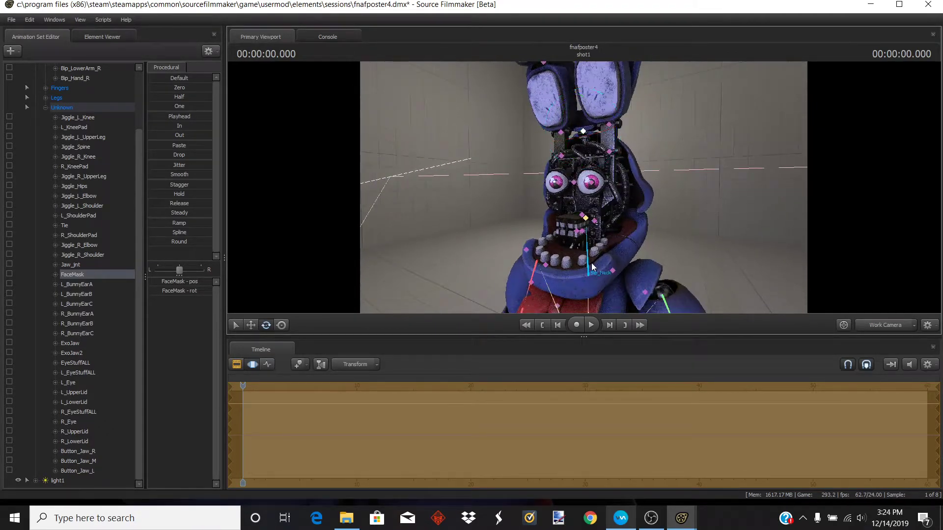
- Rotate the ExoJaw2 and ExoJaw bones to open the endoskeleton's mouth
{"action": "left_click", "coordinate": [595, 221], "text": "ctrl"}
{"action": "left_click_drag", "start_coordinate": [707, 152], "coordinate": [575, 198]}
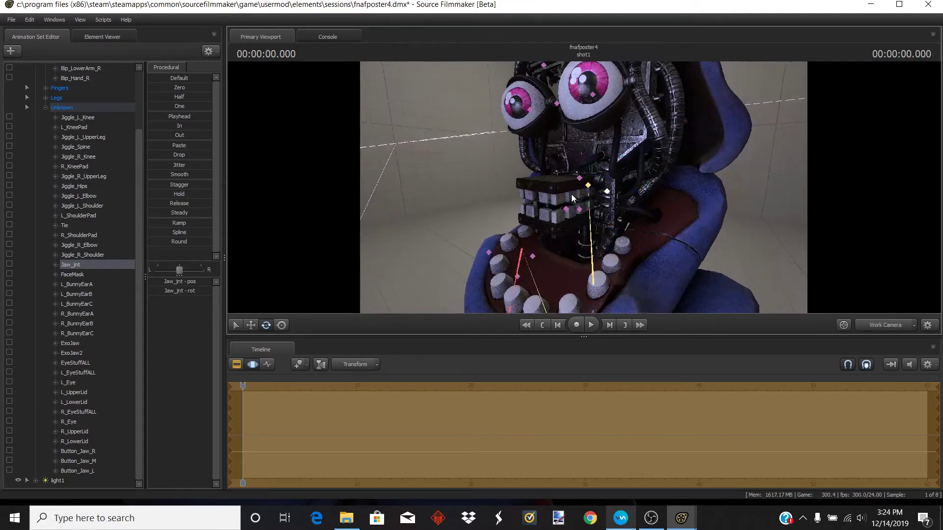
{"action": "left_click", "coordinate": [577, 179], "text": "ctrl"}
{"action": "mouse_move", "coordinate": [558, 158]}
{"action": "left_mouse_down"}
{"action": "mouse_move", "coordinate": [571, 145]}
{"action": "mouse_move", "coordinate": [562, 151]}
{"action": "left_mouse_up"}
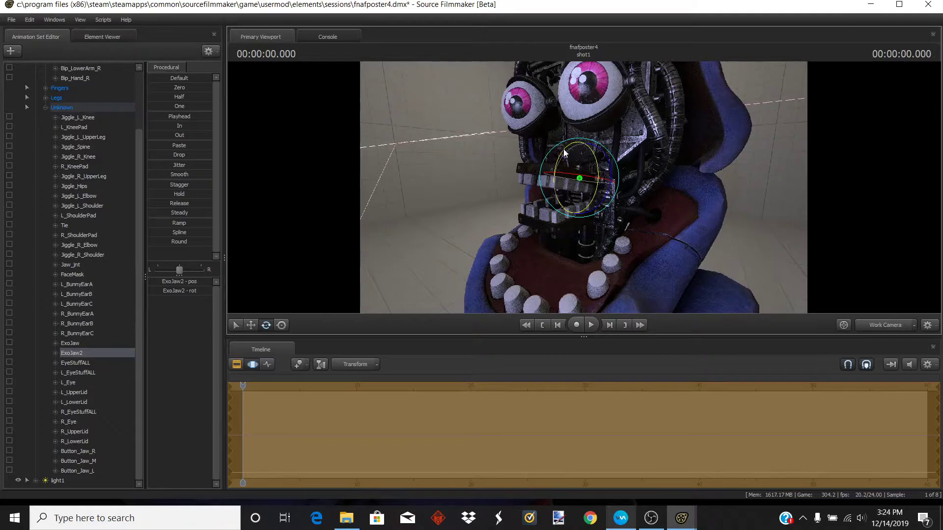
{"action": "left_click", "coordinate": [579, 211]}
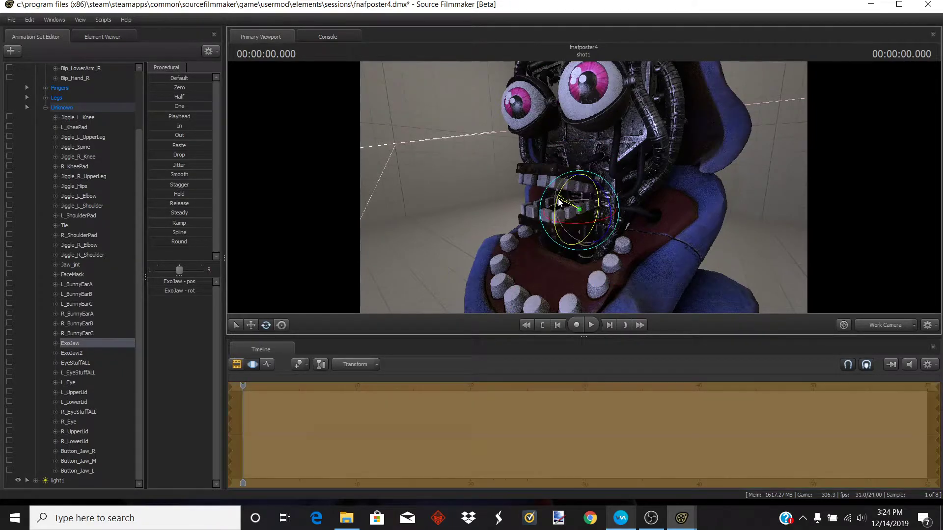
{"action": "left_click_drag", "start_coordinate": [563, 215], "coordinate": [564, 211]}
{"action": "mouse_move", "coordinate": [589, 167]}
{"action": "left_mouse_down"}
{"action": "mouse_move", "coordinate": [595, 158]}
{"action": "mouse_move", "coordinate": [658, 159]}
{"action": "mouse_move", "coordinate": [657, 147]}
{"action": "mouse_move", "coordinate": [614, 137]}
{"action": "mouse_move", "coordinate": [653, 130]}
{"action": "mouse_move", "coordinate": [589, 134]}
{"action": "mouse_move", "coordinate": [643, 149]}
{"action": "mouse_move", "coordinate": [589, 153]}
{"action": "left_mouse_up"}
{"action": "key", "text": "w"}
{"action": "key", "text": "s"}
- Rotate the L_UpperLid and R_UpperLid bones to adjust each upper eyelid
{"action": "left_click", "coordinate": [75, 392]}
{"action": "key", "text": "d"}
{"action": "left_click_drag", "start_coordinate": [536, 177], "coordinate": [518, 196]}
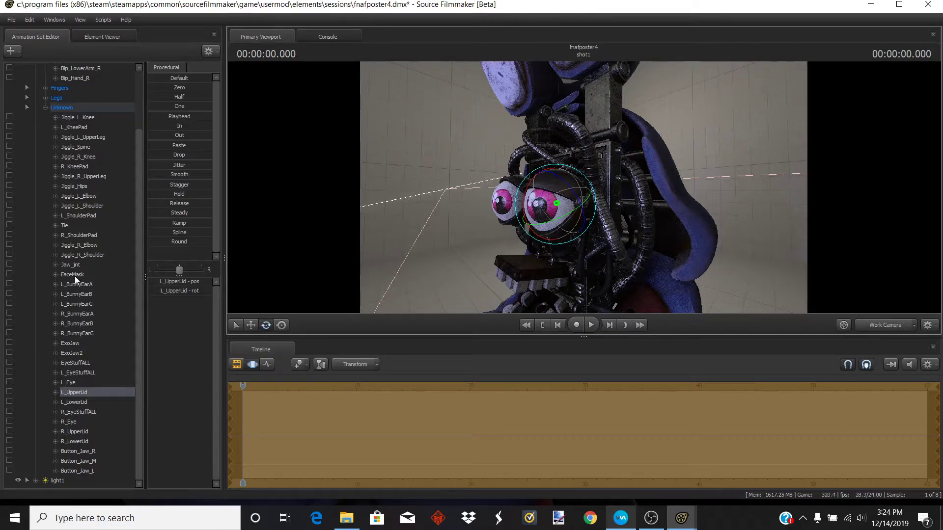
{"action": "left_click", "coordinate": [73, 431]}
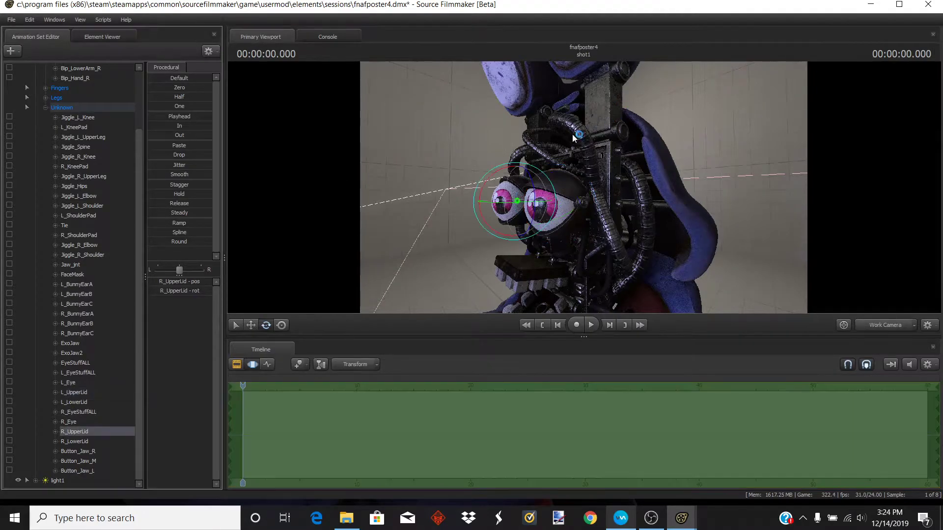
{"action": "left_click_drag", "start_coordinate": [493, 180], "coordinate": [471, 181]}
{"action": "left_click_drag", "start_coordinate": [602, 146], "coordinate": [665, 166]}
- Rotate Bonnie's right upper arm to raise it forward
{"action": "key", "text": "w"}
{"action": "key", "text": "a"}
{"action": "key", "text": "s"}
{"action": "key", "text": "w"}
{"action": "key", "text": "d"}
{"action": "key", "text": "s"}
{"action": "key", "text": "s"}
{"action": "key", "text": "w"}
{"action": "key", "text": "s"}
{"action": "key", "text": "a"}
{"action": "key", "text": "w"}
{"action": "key", "text": "a"}
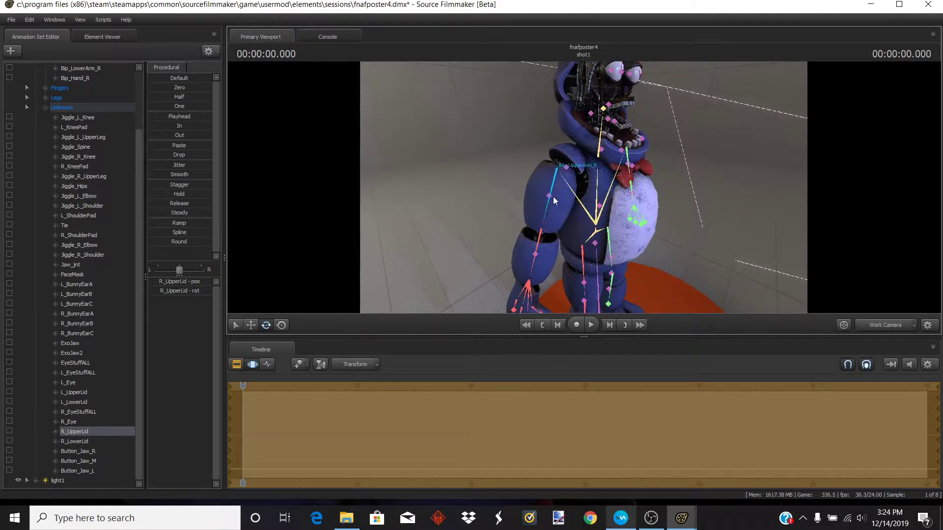
{"action": "left_click", "coordinate": [556, 179], "text": "ctrl"}
{"action": "left_click_drag", "start_coordinate": [607, 187], "coordinate": [558, 172]}
{"action": "key", "text": "d"}
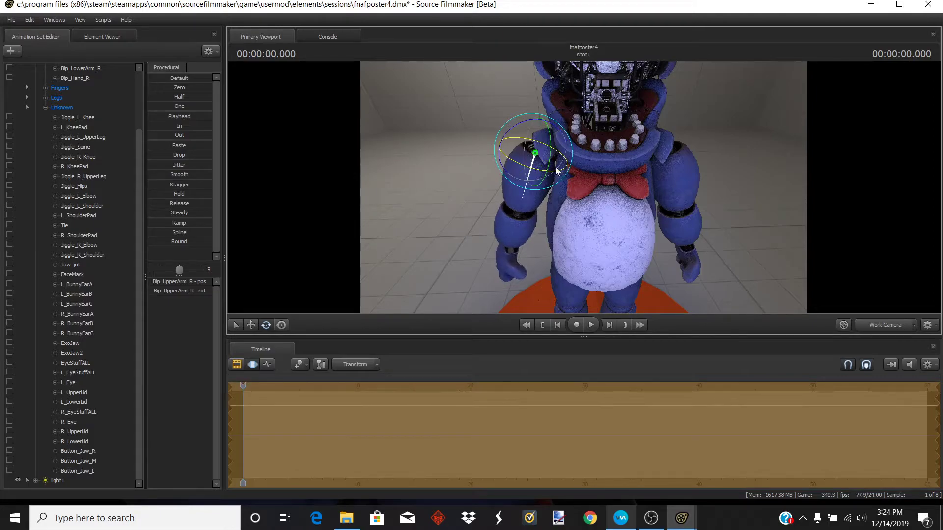
{"action": "left_click_drag", "start_coordinate": [550, 138], "coordinate": [541, 171]}
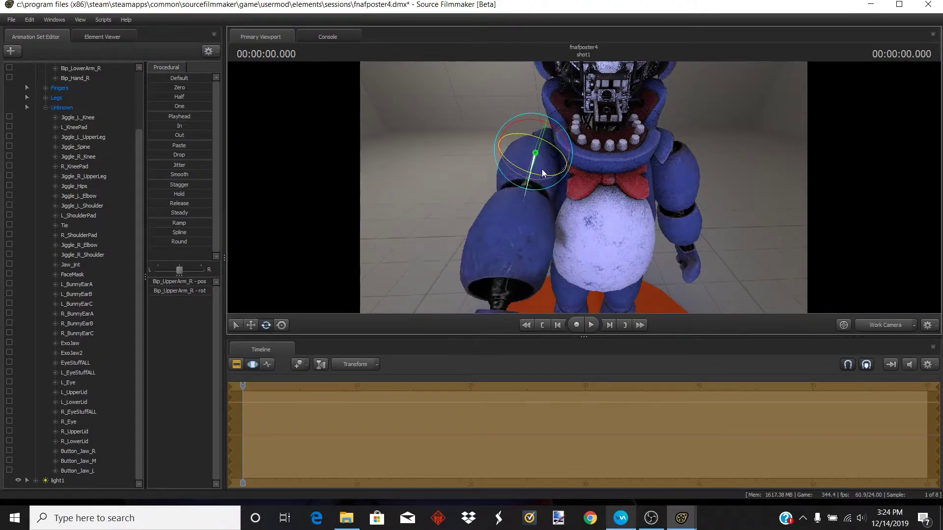
{"action": "left_click_drag", "start_coordinate": [578, 237], "coordinate": [596, 236]}
{"action": "mouse_move", "coordinate": [583, 188]}
{"action": "left_mouse_down"}
{"action": "mouse_move", "coordinate": [601, 199]}
{"action": "mouse_move", "coordinate": [580, 195]}
{"action": "left_mouse_up"}
{"action": "key", "text": "ctrl"}
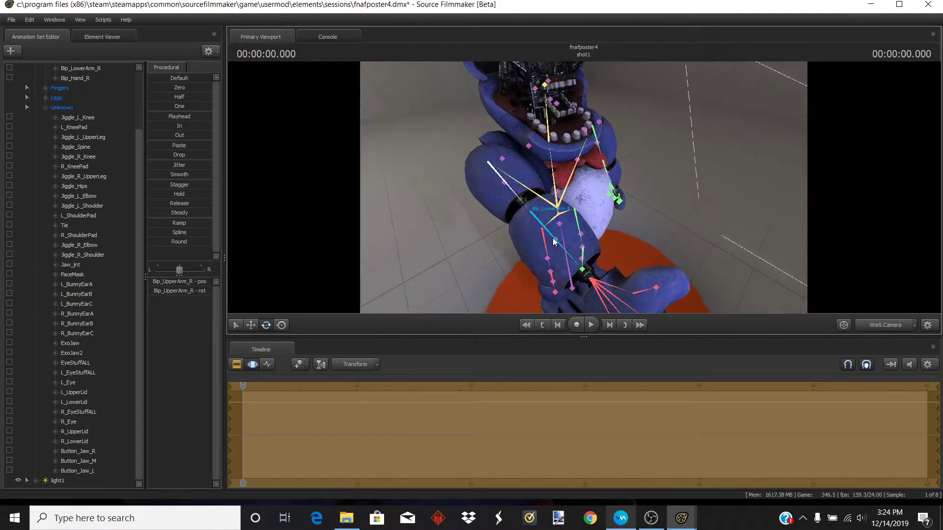
- Rotate the right lower arm to bend the forearm up toward the face
{"action": "left_click", "coordinate": [537, 218], "text": "ctrl"}
{"action": "left_click_drag", "start_coordinate": [543, 237], "coordinate": [535, 182]}
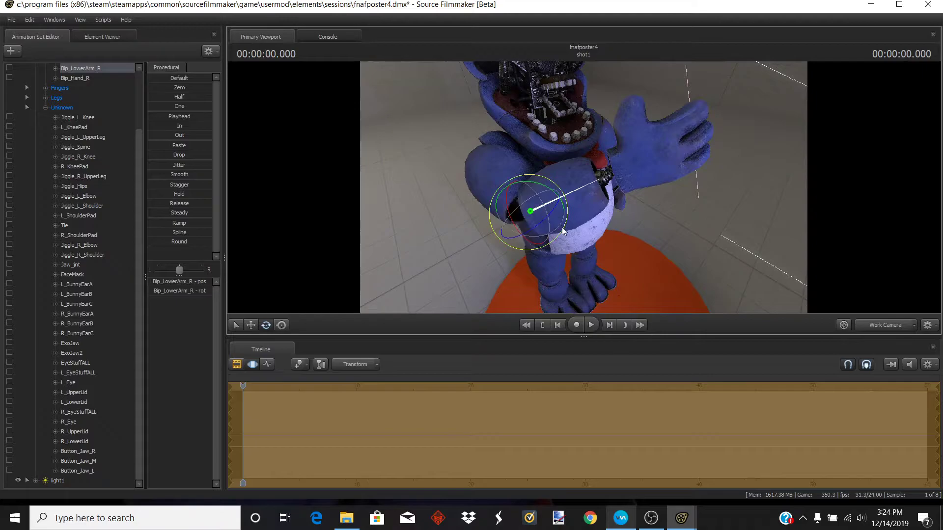
{"action": "left_click_drag", "start_coordinate": [523, 237], "coordinate": [530, 157]}
{"action": "key", "text": "w"}
{"action": "mouse_move", "coordinate": [583, 187]}
{"action": "left_mouse_down"}
{"action": "mouse_move", "coordinate": [530, 176]}
{"action": "mouse_move", "coordinate": [575, 178]}
{"action": "mouse_move", "coordinate": [571, 187]}
{"action": "left_mouse_up"}
{"action": "left_click", "coordinate": [570, 180], "text": "ctrl"}
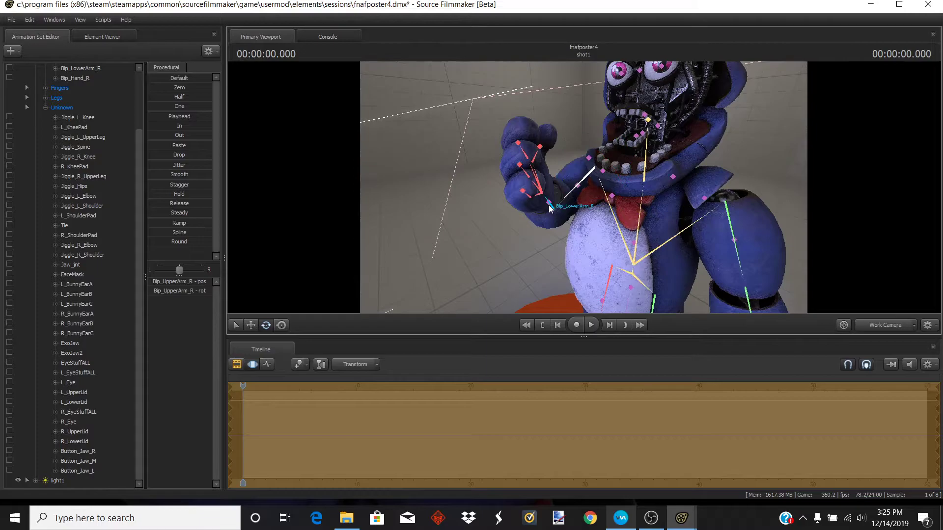
- Readjust the right upper arm rotation to bring the hand in front of the mouth
{"action": "left_click", "coordinate": [549, 206], "text": "ctrl"}
{"action": "left_click_drag", "start_coordinate": [568, 199], "coordinate": [551, 231]}
{"action": "left_click_drag", "start_coordinate": [497, 242], "coordinate": [474, 240]}
{"action": "left_click_drag", "start_coordinate": [540, 223], "coordinate": [622, 206]}
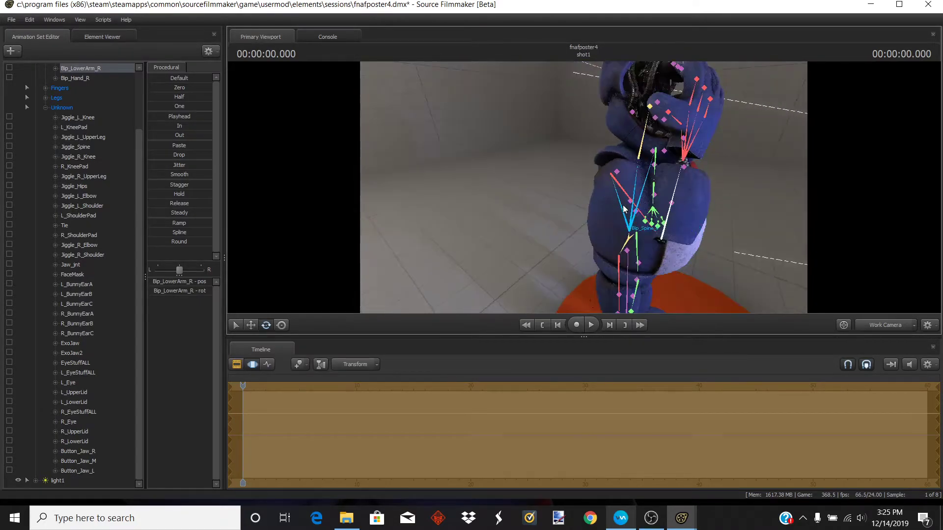
{"action": "left_click", "coordinate": [621, 195]}
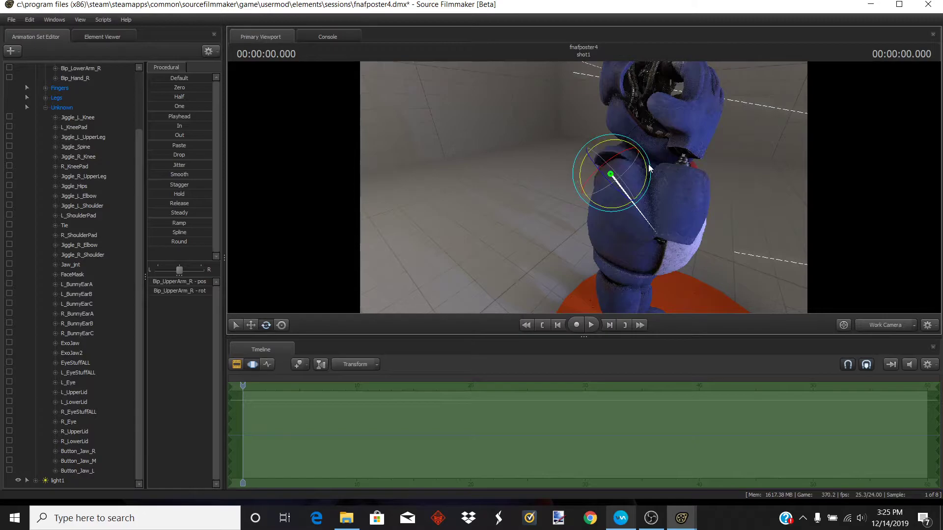
{"action": "left_click", "coordinate": [648, 168]}
{"action": "left_click_drag", "start_coordinate": [648, 180], "coordinate": [649, 187]}
{"action": "left_click_drag", "start_coordinate": [732, 161], "coordinate": [592, 178]}
- Select the right hand bone and rotate the hand against the face
{"action": "left_click", "coordinate": [538, 215]}
{"action": "left_click", "coordinate": [545, 197], "text": "ctrl"}
{"action": "left_click_drag", "start_coordinate": [571, 233], "coordinate": [568, 234]}
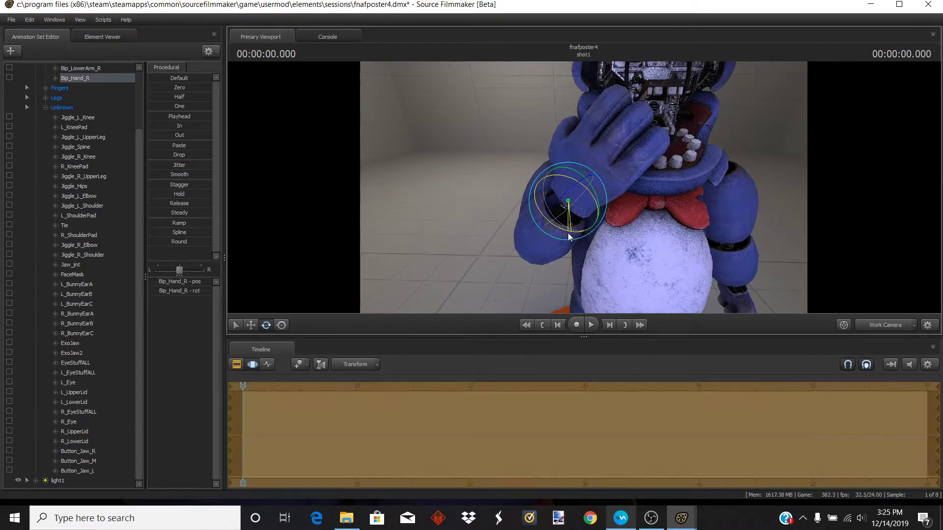
{"action": "left_click_drag", "start_coordinate": [585, 192], "coordinate": [585, 191]}
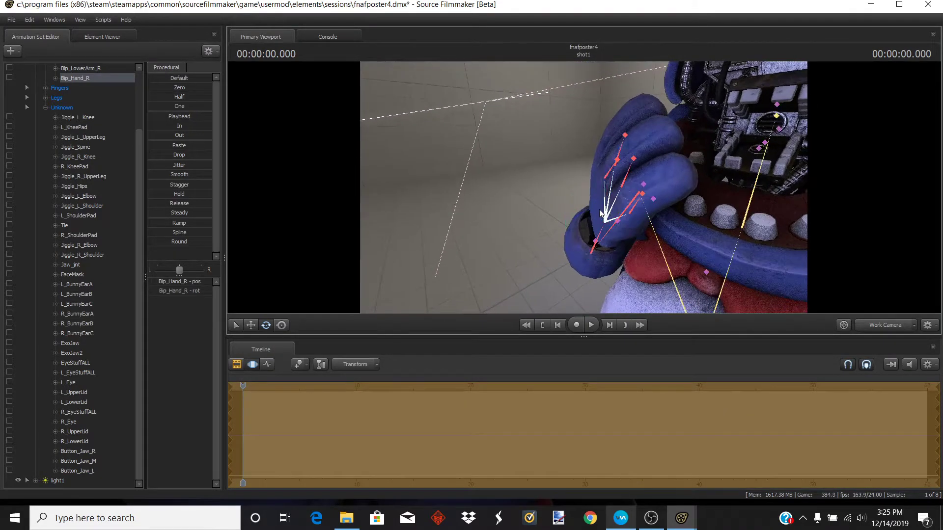
{"action": "left_click", "coordinate": [603, 209], "text": "ctrl"}
{"action": "left_click", "coordinate": [603, 213], "text": "ctrl"}
{"action": "left_click_drag", "start_coordinate": [699, 201], "coordinate": [584, 191]}
{"action": "left_click_drag", "start_coordinate": [591, 247], "coordinate": [603, 239]}
{"action": "middle_click_drag", "start_coordinate": [649, 207], "coordinate": [617, 184]}
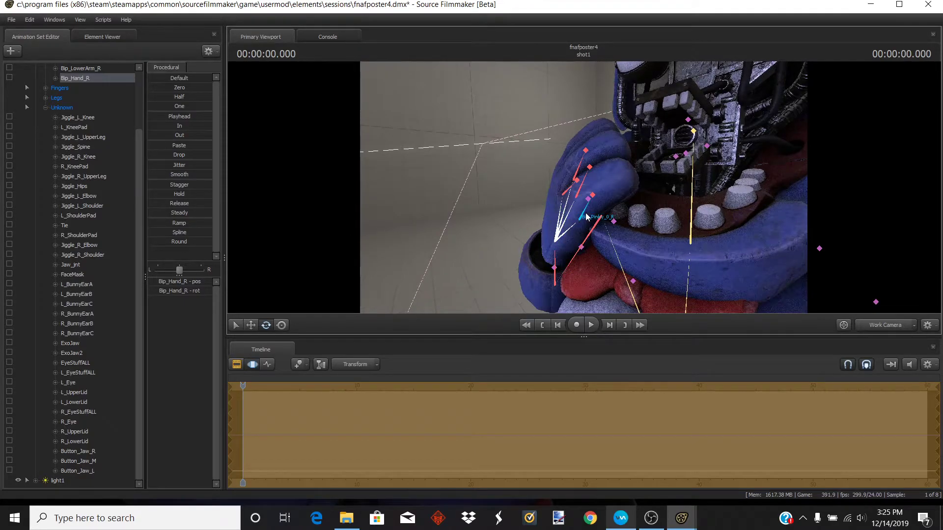
- Rotate the right pinky, middle and index finger bones to curl the fingers
{"action": "left_click", "coordinate": [586, 217]}
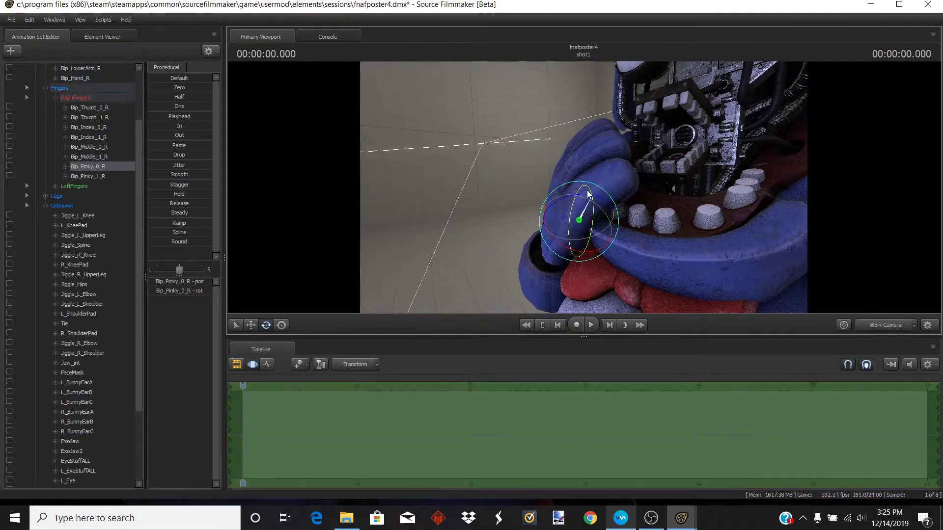
{"action": "left_click_drag", "start_coordinate": [596, 202], "coordinate": [576, 186]}
{"action": "key", "text": "w"}
{"action": "left_click", "coordinate": [580, 203]}
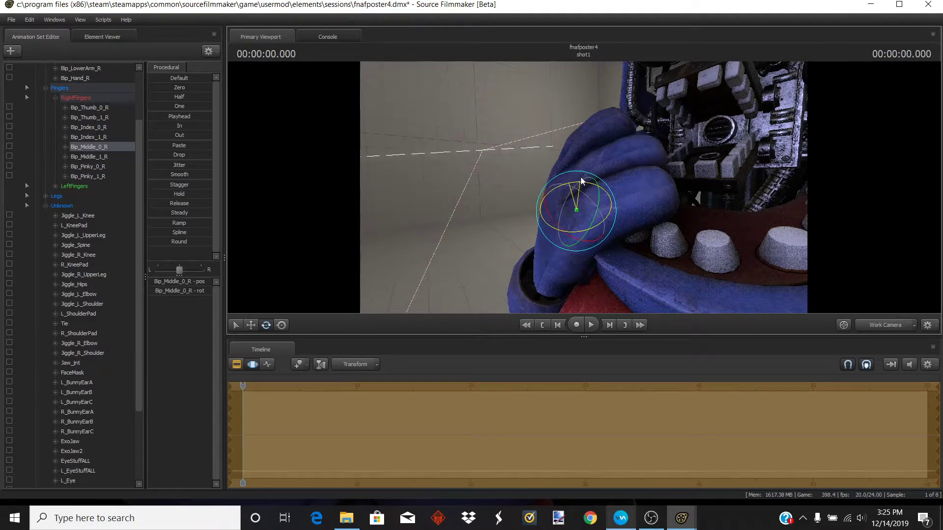
{"action": "left_click", "coordinate": [579, 172]}
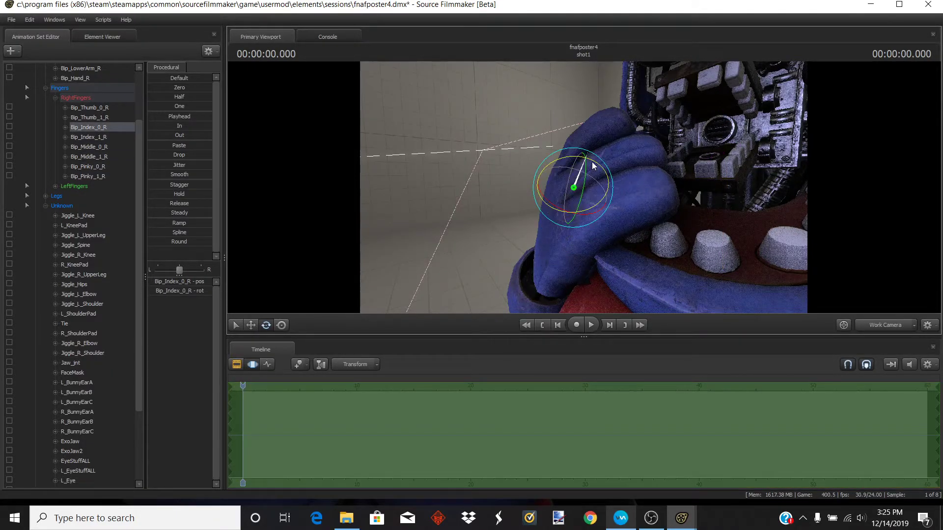
{"action": "left_click_drag", "start_coordinate": [590, 166], "coordinate": [604, 167]}
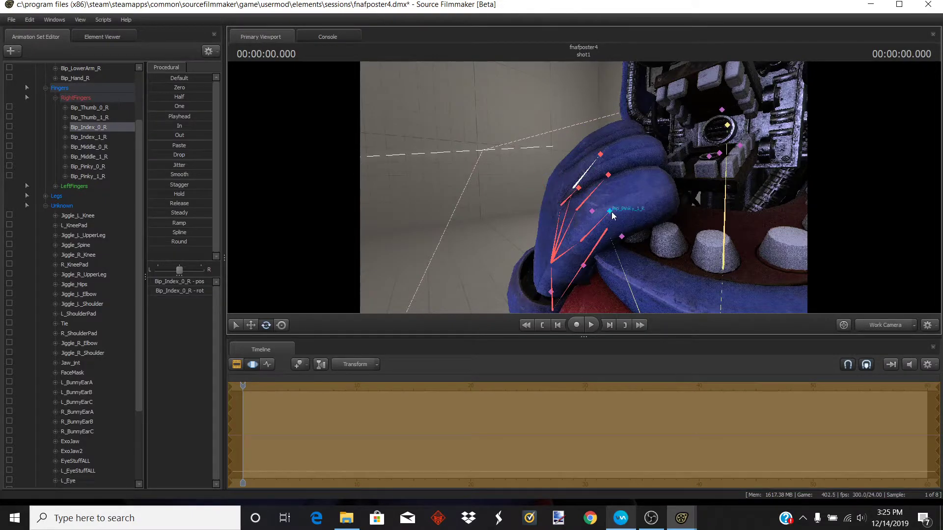
{"action": "left_click", "coordinate": [612, 212], "text": "ctrl"}
{"action": "left_click_drag", "start_coordinate": [623, 184], "coordinate": [630, 181]}
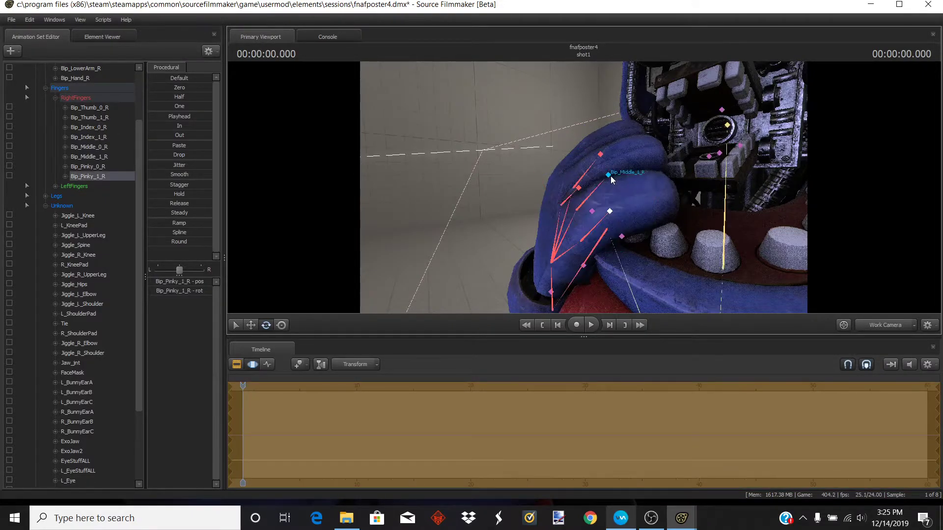
{"action": "left_click", "coordinate": [609, 175]}
{"action": "left_click", "coordinate": [609, 175]}
{"action": "left_click_drag", "start_coordinate": [619, 147], "coordinate": [674, 179]}
{"action": "left_click", "coordinate": [599, 156]}
- Adjust the right index and middle finger base joints further
{"action": "key", "text": "s"}
{"action": "key", "text": "w"}
{"action": "left_click_drag", "start_coordinate": [583, 187], "coordinate": [525, 198]}
{"action": "left_click", "coordinate": [528, 209], "text": "ctrl"}
{"action": "left_click", "coordinate": [520, 164], "text": "ctrl"}
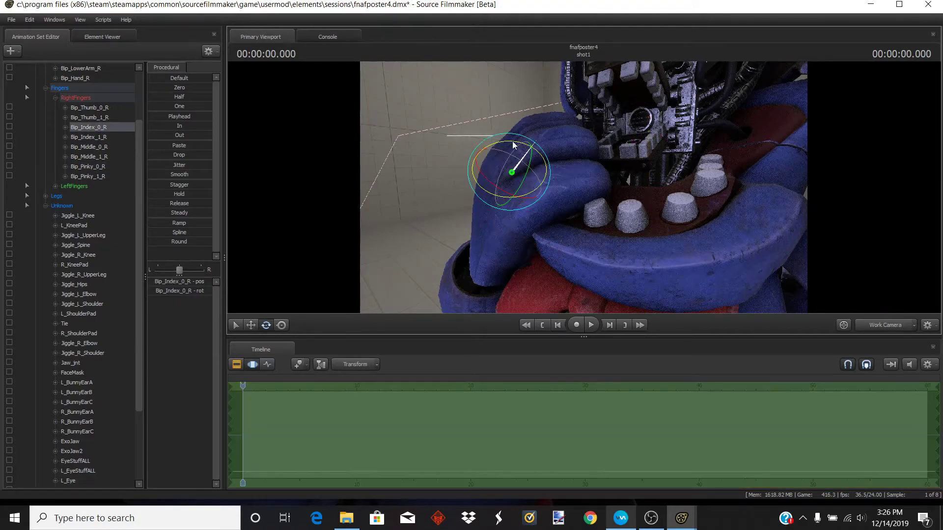
{"action": "left_click_drag", "start_coordinate": [517, 143], "coordinate": [533, 150]}
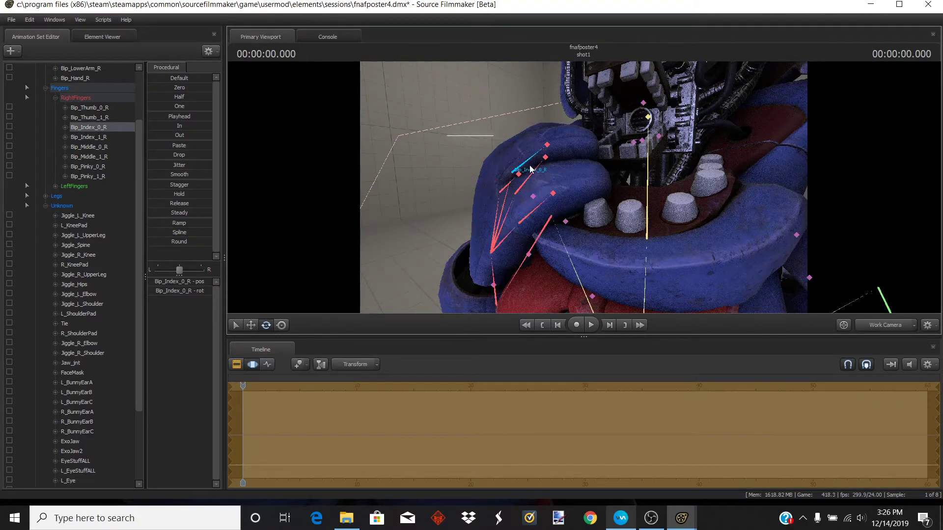
{"action": "left_click", "coordinate": [514, 183], "text": "ctrl"}
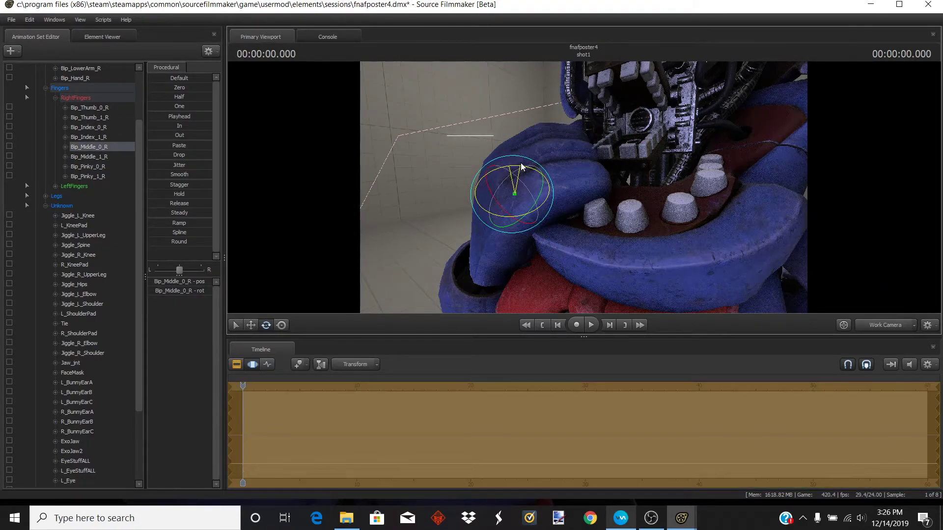
{"action": "left_click_drag", "start_coordinate": [520, 167], "coordinate": [522, 168]}
{"action": "key", "text": "s"}
{"action": "left_click_drag", "start_coordinate": [521, 168], "coordinate": [603, 192]}
- Rotate the right thumb bone to position the thumb
{"action": "key", "text": "w"}
{"action": "key", "text": "a"}
{"action": "key", "text": "ctrl"}
{"action": "left_click", "coordinate": [715, 202], "text": "ctrl"}
{"action": "left_click_drag", "start_coordinate": [732, 146], "coordinate": [572, 187]}
{"action": "left_click_drag", "start_coordinate": [511, 135], "coordinate": [632, 212]}
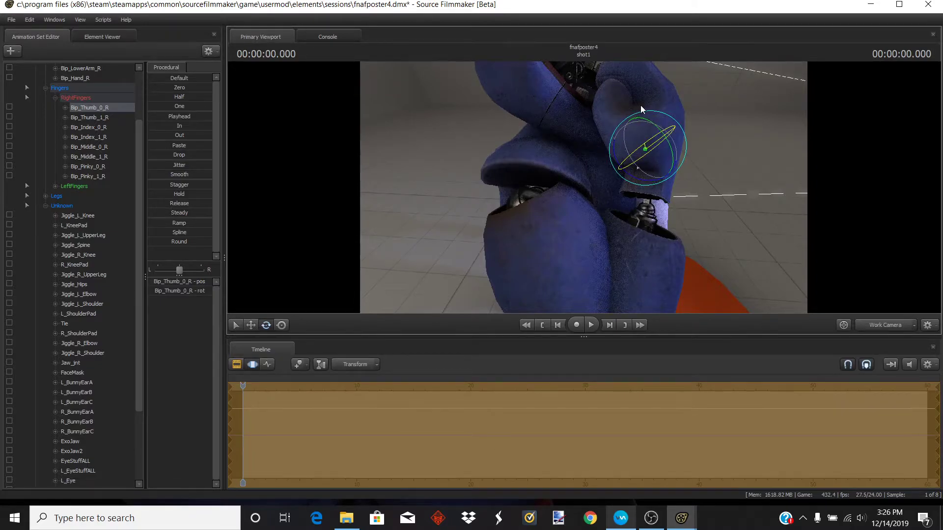
{"action": "left_click_drag", "start_coordinate": [673, 103], "coordinate": [585, 74]}
{"action": "mouse_move", "coordinate": [584, 187]}
{"action": "left_mouse_down"}
{"action": "mouse_move", "coordinate": [638, 189]}
{"action": "mouse_move", "coordinate": [579, 169]}
{"action": "mouse_move", "coordinate": [589, 184]}
{"action": "mouse_move", "coordinate": [579, 185]}
{"action": "mouse_move", "coordinate": [567, 120]}
{"action": "mouse_move", "coordinate": [584, 203]}
{"action": "mouse_move", "coordinate": [584, 192]}
{"action": "left_mouse_up"}
{"action": "key", "text": "w"}
- Select both upper eyelid bones together and rotate them to lower the lids
{"action": "left_click", "coordinate": [84, 413]}
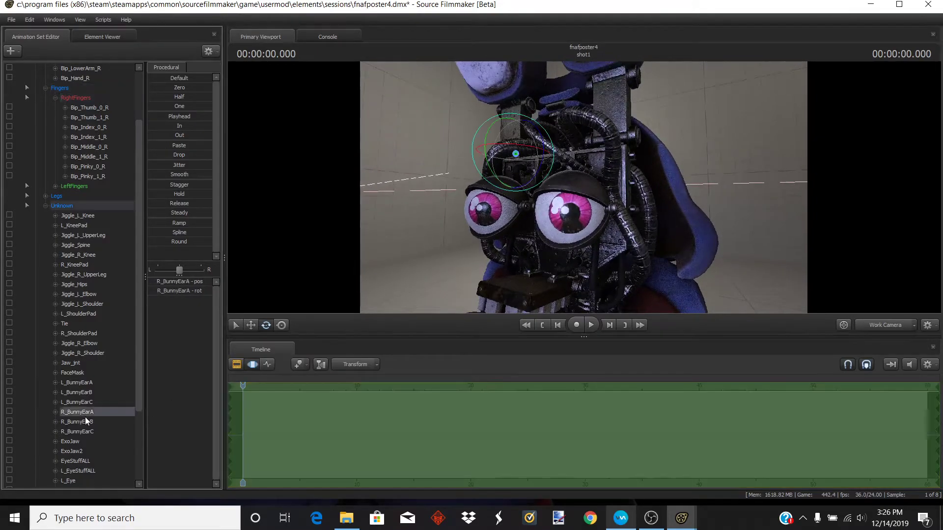
{"action": "left_click", "coordinate": [78, 452]}
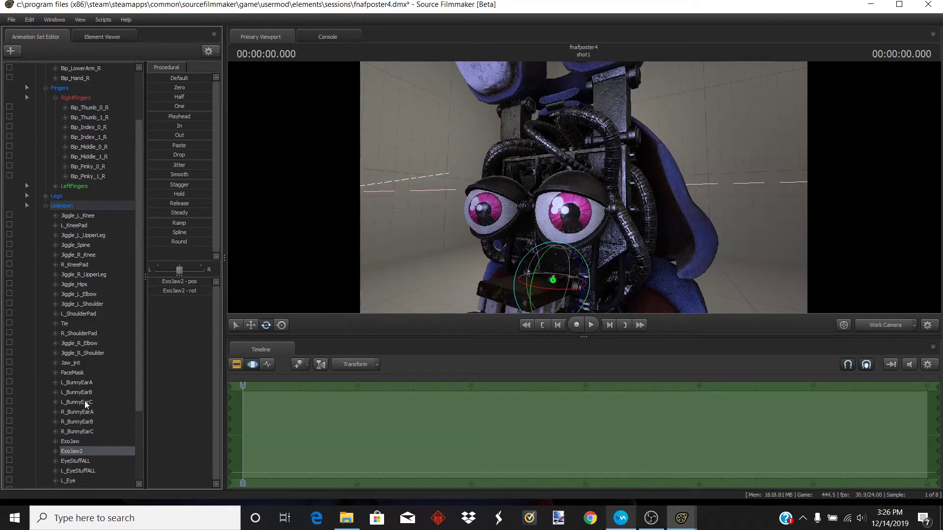
{"action": "left_click", "coordinate": [84, 381]}
{"action": "scroll", "coordinate": [78, 467], "scroll_direction": "down", "scroll_amount": 2}
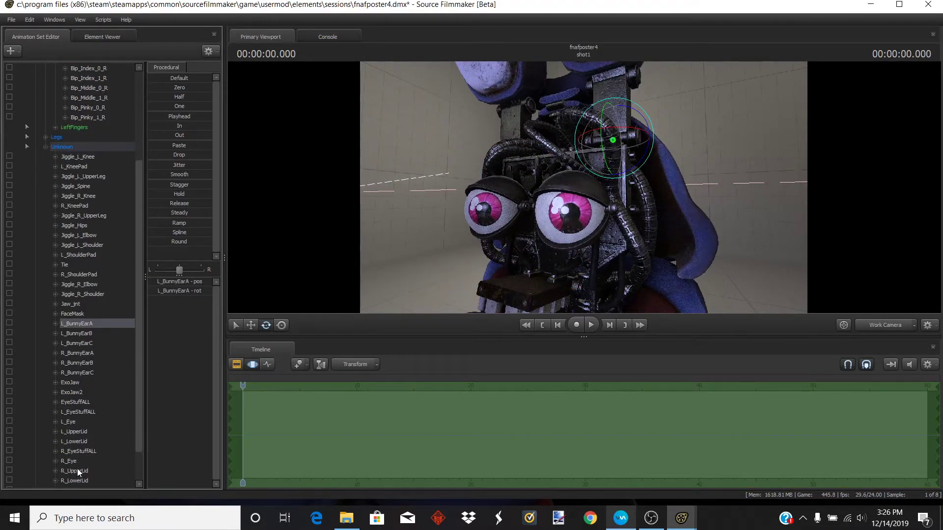
{"action": "left_click", "coordinate": [76, 435]}
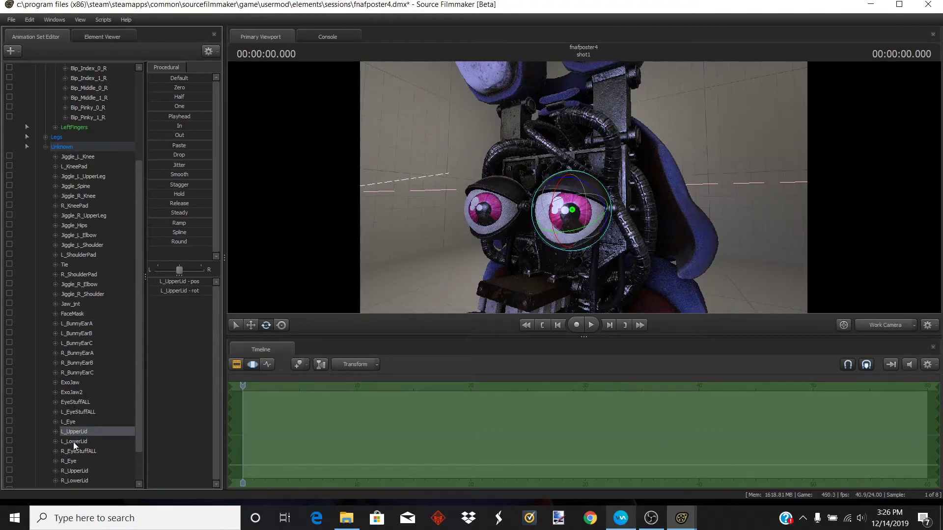
{"action": "left_click", "coordinate": [81, 470], "text": "ctrl"}
{"action": "left_click_drag", "start_coordinate": [480, 205], "coordinate": [487, 179]}
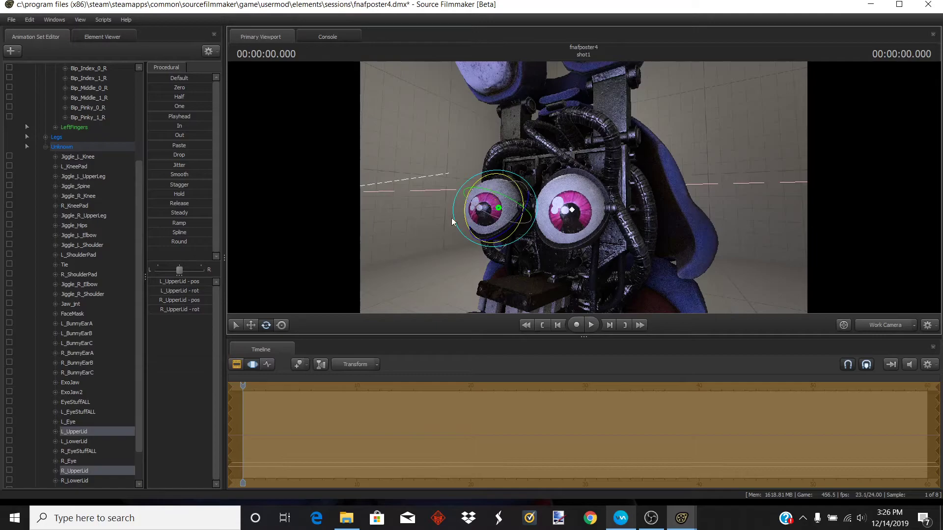
- Select both lower eyelid bones and rotate them upward
{"action": "left_click", "coordinate": [77, 442]}
{"action": "left_click", "coordinate": [80, 482], "text": "ctrl"}
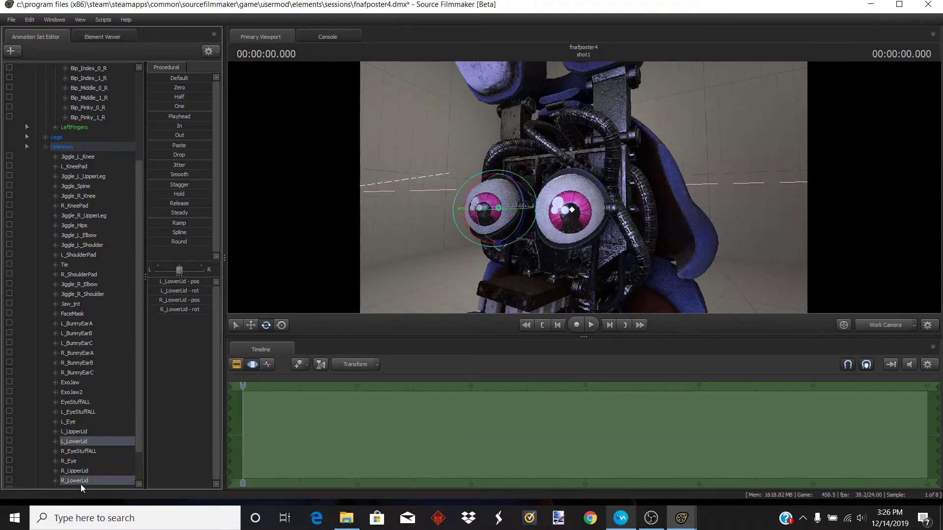
{"action": "left_click_drag", "start_coordinate": [470, 196], "coordinate": [467, 219]}
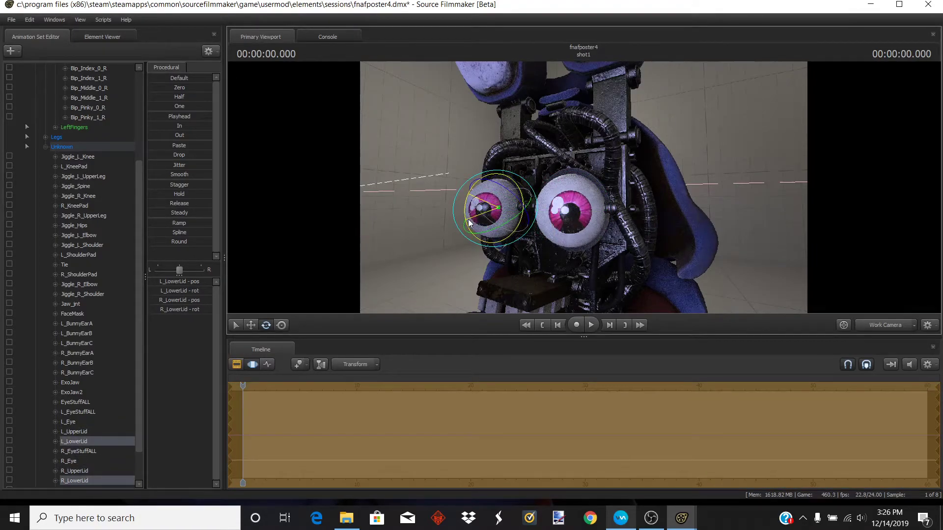
- Rotate the lower eyelids a bit further, then select the left bunny ear's base bone and rotate it
{"action": "left_click_drag", "start_coordinate": [574, 189], "coordinate": [627, 202]}
{"action": "key", "text": "s"}
{"action": "key", "text": "d"}
{"action": "key", "text": "s"}
{"action": "key", "text": "w"}
{"action": "key", "text": "a"}
{"action": "left_click", "coordinate": [591, 226], "text": "ctrl"}
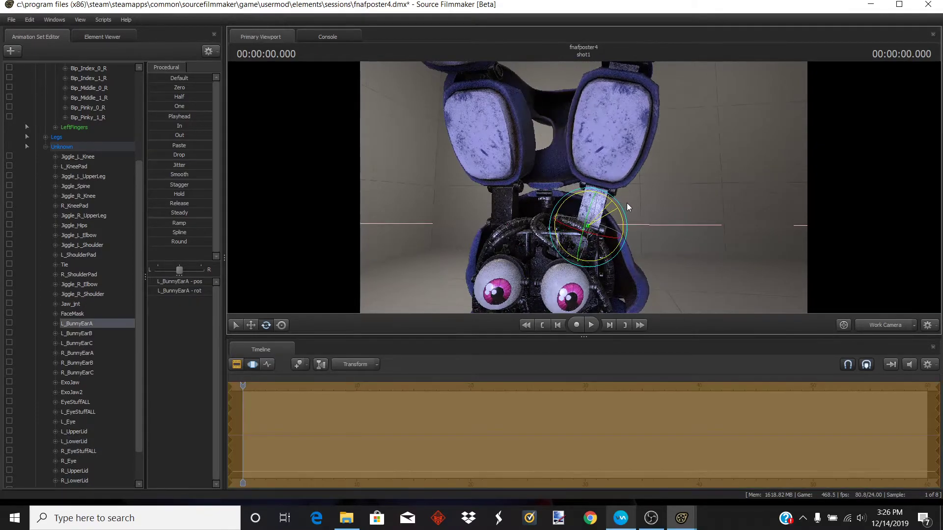
{"action": "left_click_drag", "start_coordinate": [614, 237], "coordinate": [612, 237]}
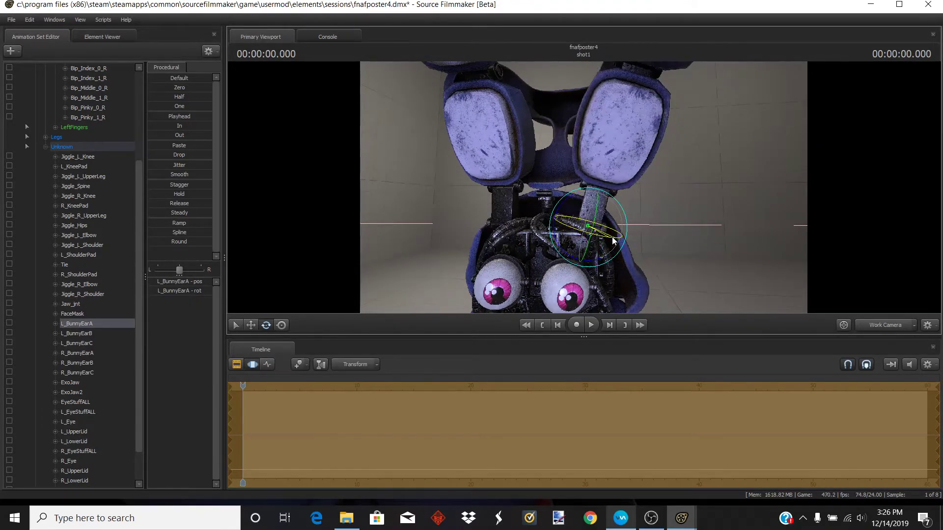
- Select the right bunny ear's base bone and rotate it to tilt the ear
{"action": "mouse_move", "coordinate": [426, 227]}
{"action": "left_mouse_down"}
{"action": "mouse_move", "coordinate": [417, 227]}
{"action": "mouse_move", "coordinate": [426, 226]}
{"action": "left_mouse_up"}
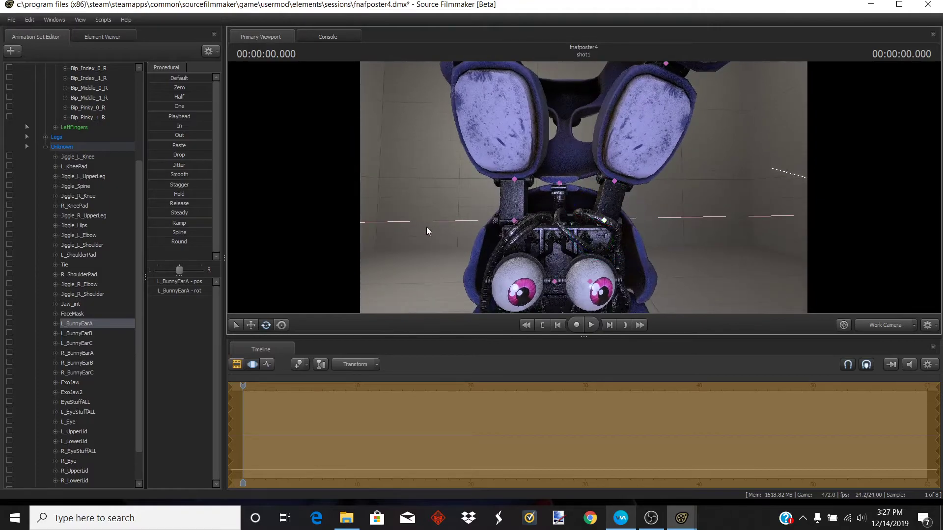
{"action": "left_click", "coordinate": [513, 221]}
{"action": "left_click_drag", "start_coordinate": [537, 248], "coordinate": [521, 224]}
{"action": "key", "text": "w"}
{"action": "left_click_drag", "start_coordinate": [581, 227], "coordinate": [583, 188]}
{"action": "key", "text": "s"}
{"action": "key", "text": "s"}
{"action": "key", "text": "w"}
{"action": "key", "text": "s"}
{"action": "key", "text": "w"}
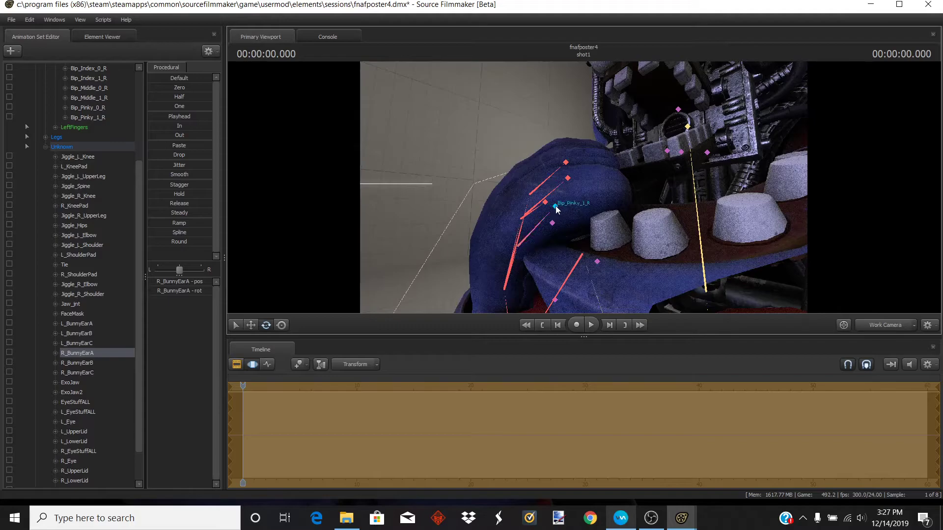
- Select and adjust the right pinky and index finger tip bones near Bonnie's mouth
{"action": "left_click", "coordinate": [555, 207]}
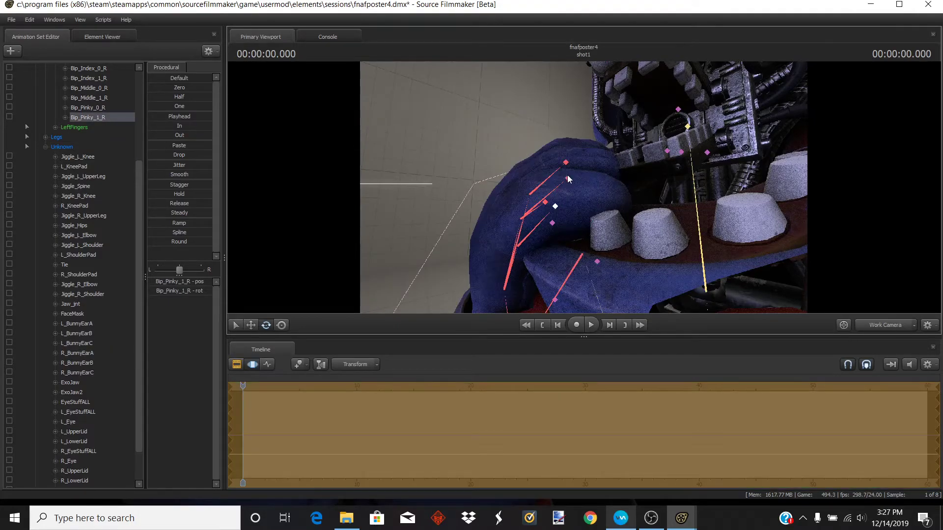
{"action": "left_click", "coordinate": [569, 178]}
{"action": "left_click_drag", "start_coordinate": [591, 154], "coordinate": [604, 166]}
{"action": "left_click", "coordinate": [565, 163]}
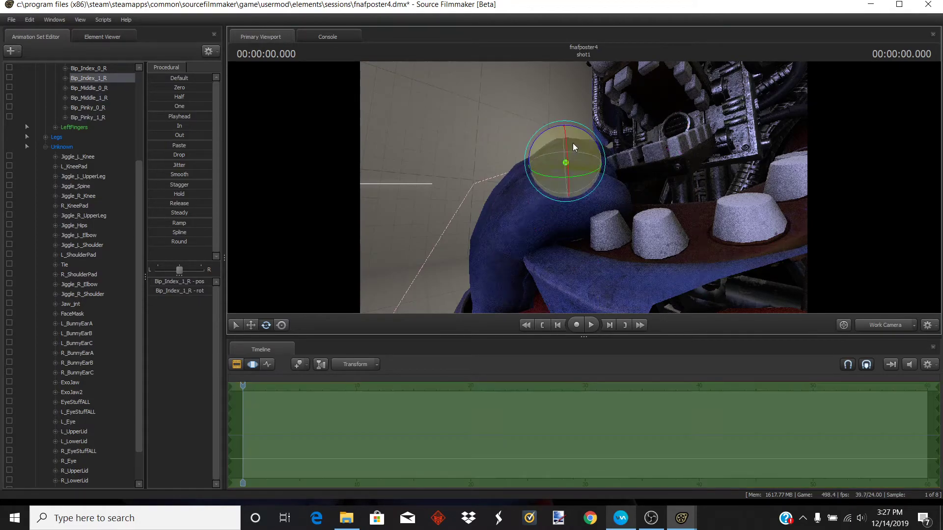
{"action": "key", "text": "s"}
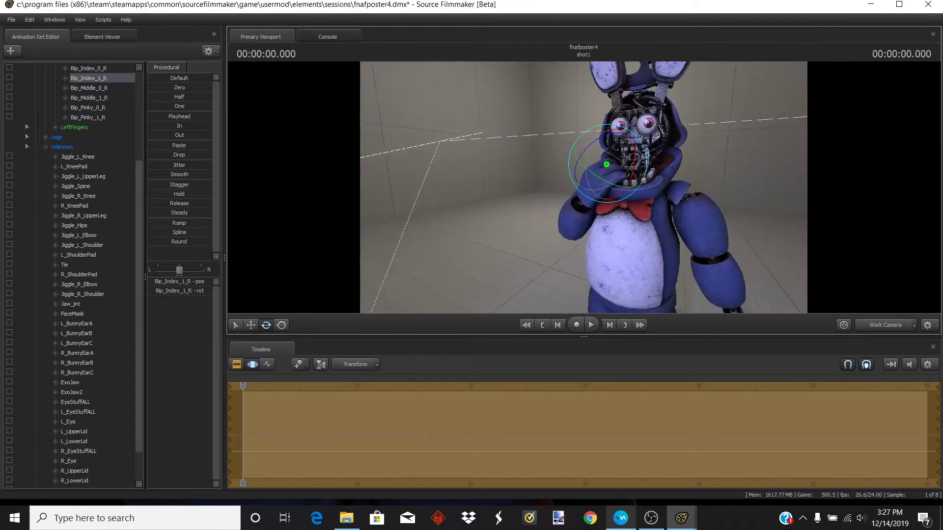
{"action": "key", "text": "w"}
{"action": "key", "text": "s"}
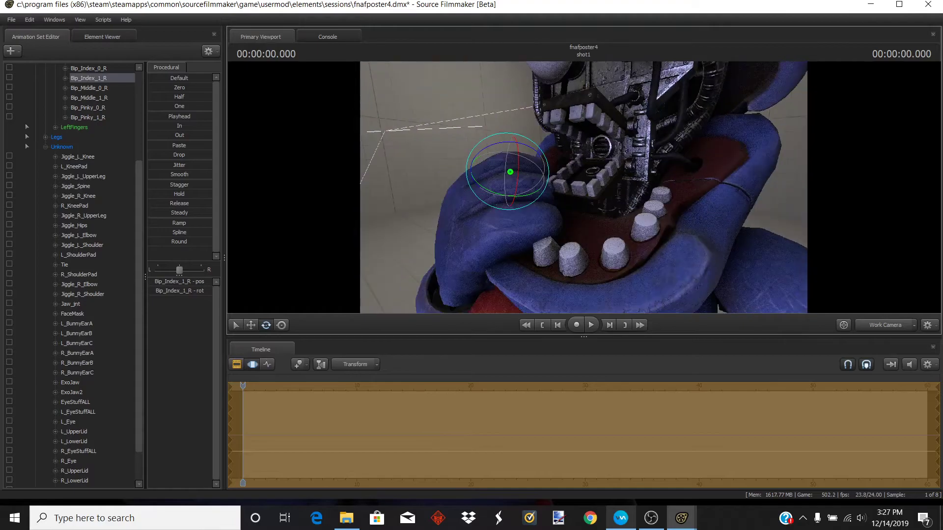
- Switch the viewport to camera1 and move that camera closer to frame Bonnie's face
{"action": "left_click", "coordinate": [603, 167]}
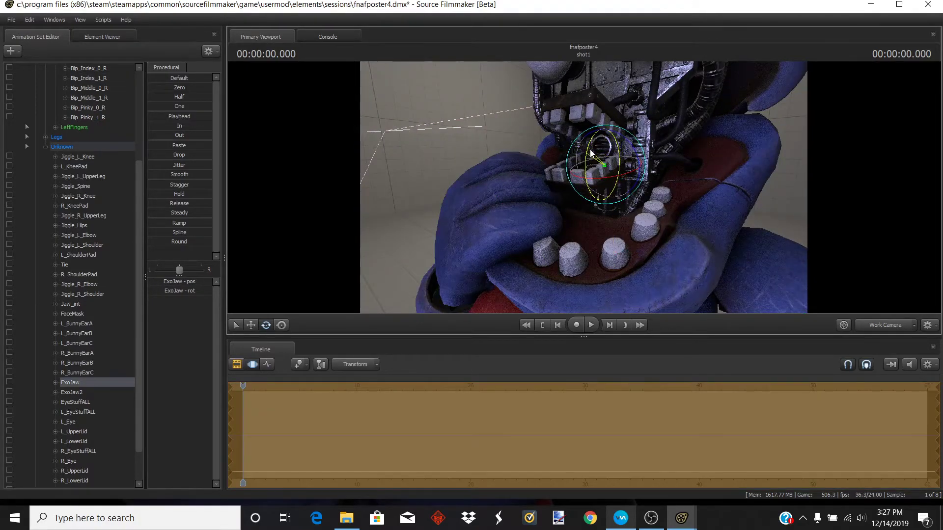
{"action": "key", "text": "s"}
{"action": "key", "text": "w"}
{"action": "key", "text": "w"}
{"action": "key", "text": "s"}
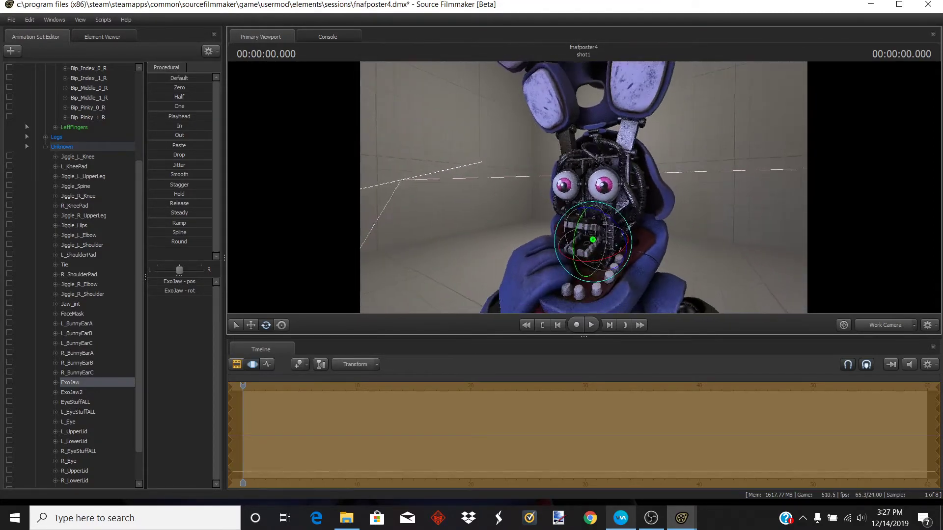
{"action": "key", "text": "s"}
{"action": "left_click", "coordinate": [886, 330]}
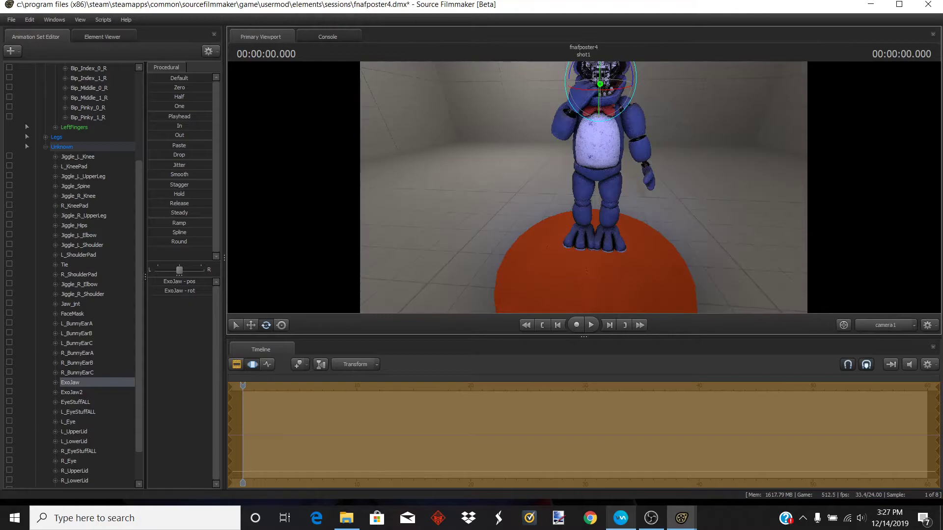
{"action": "key", "text": "w"}
{"action": "key", "text": "w"}
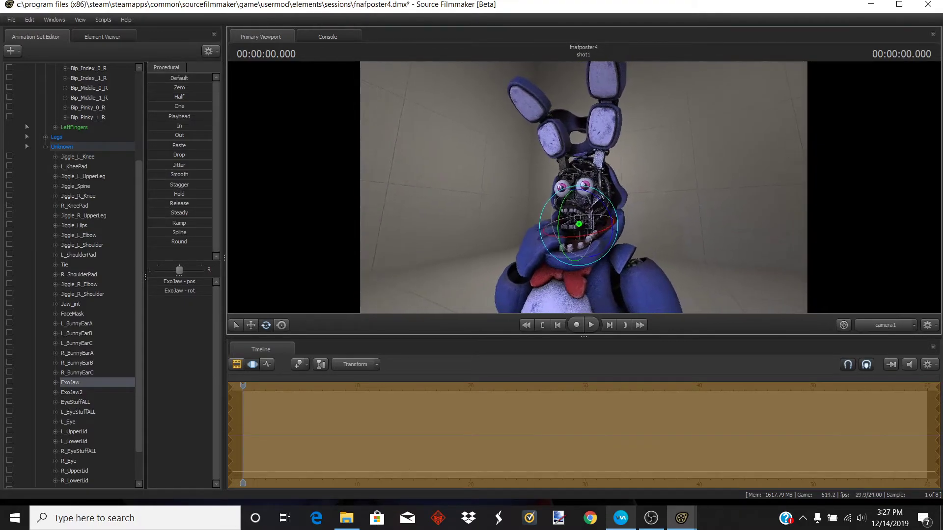
{"action": "key", "text": "w"}
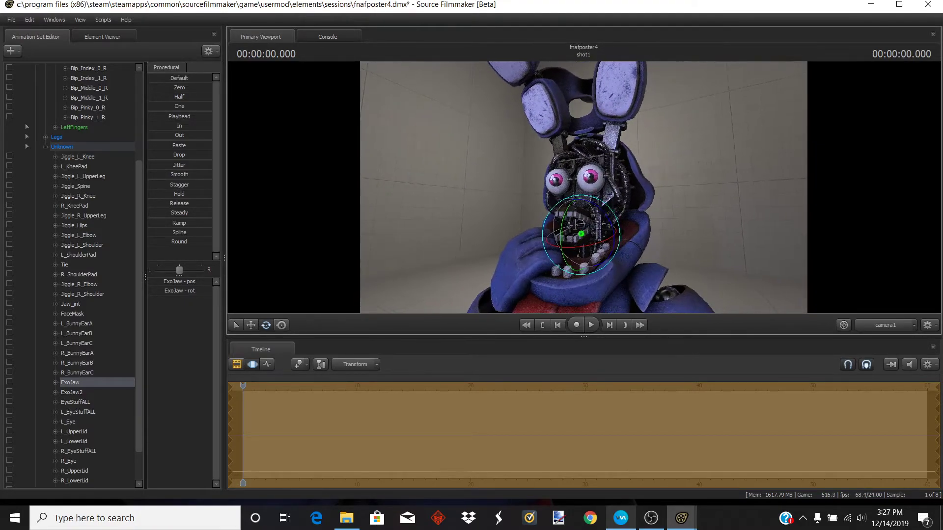
{"action": "key", "text": "w"}
{"action": "key", "text": "s"}
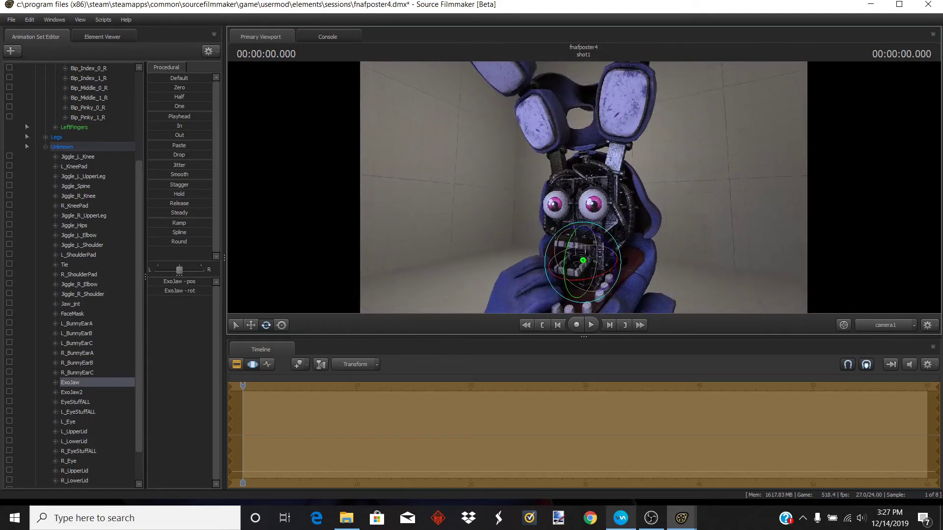
{"action": "left_click_drag", "start_coordinate": [582, 187], "coordinate": [587, 186]}
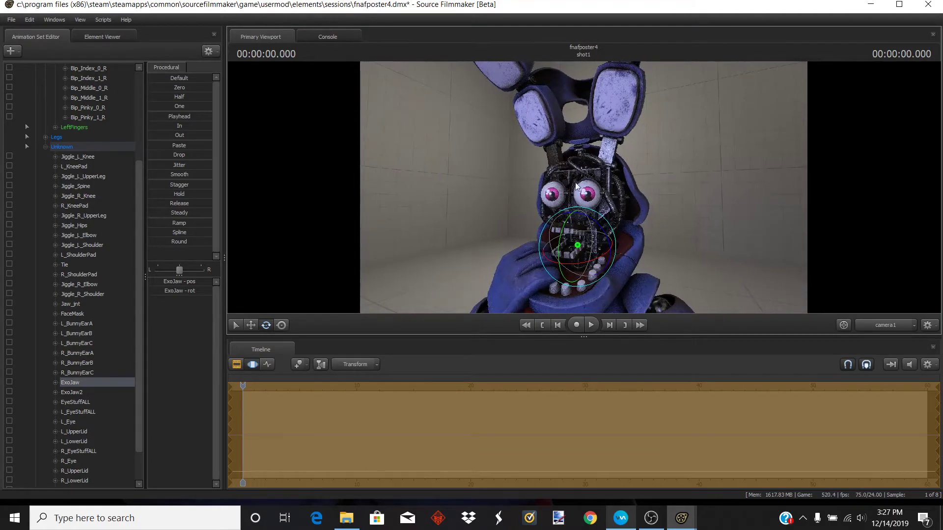
- Create an animation set for the existing camera1 element
{"action": "left_click", "coordinate": [11, 51]}
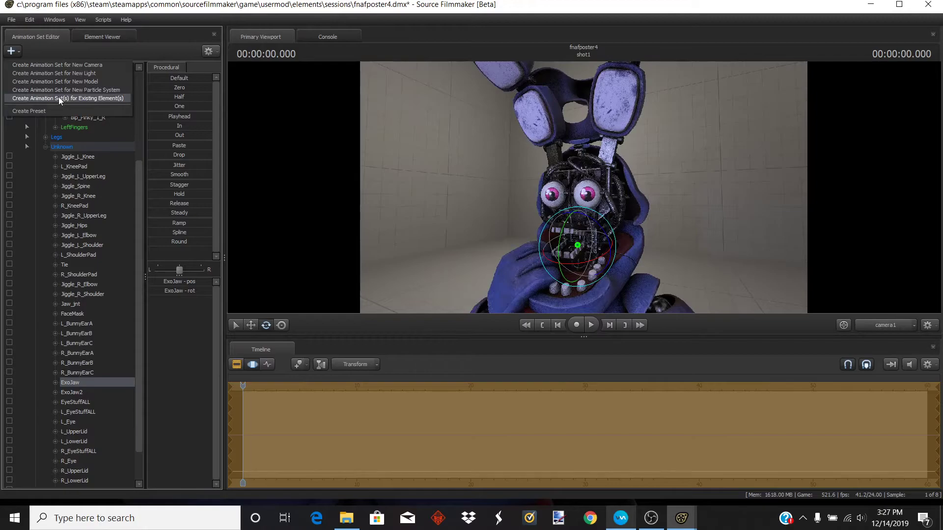
{"action": "left_click", "coordinate": [58, 98]}
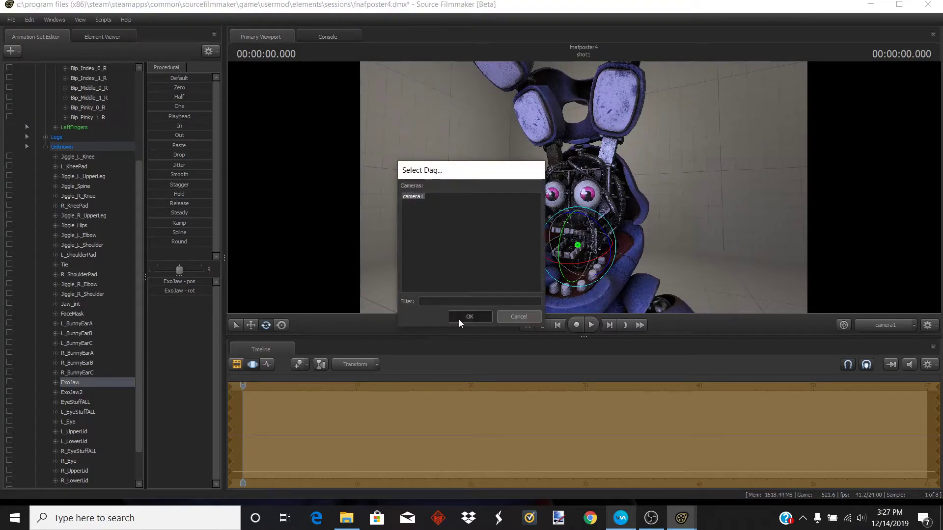
{"action": "left_click", "coordinate": [461, 319]}
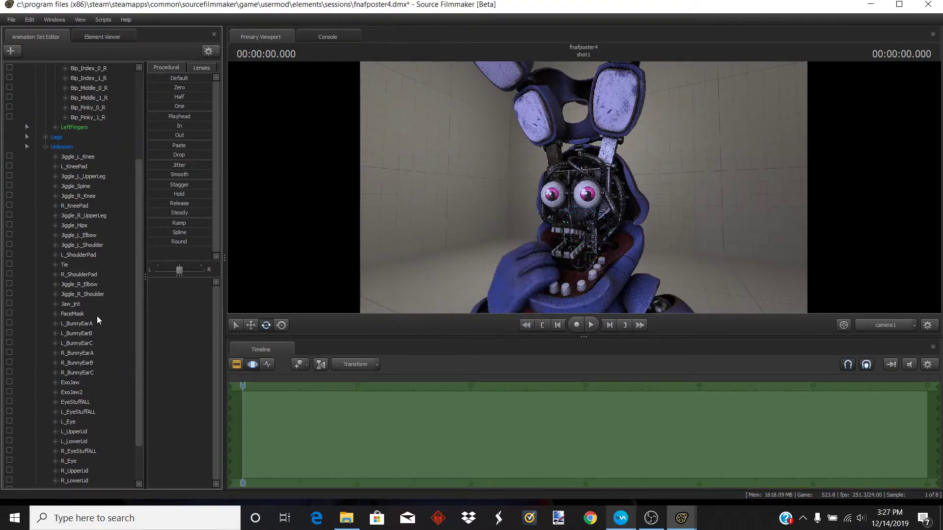
- Open a Secondary Viewport, dock it in the lower corner, and return the main viewport to the Work Camera
{"action": "left_click", "coordinate": [54, 19]}
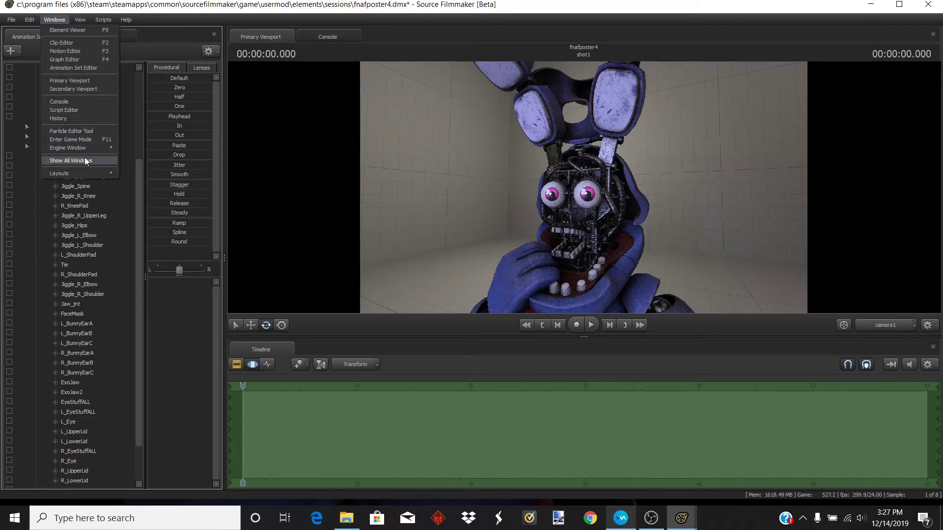
{"action": "left_click", "coordinate": [87, 89]}
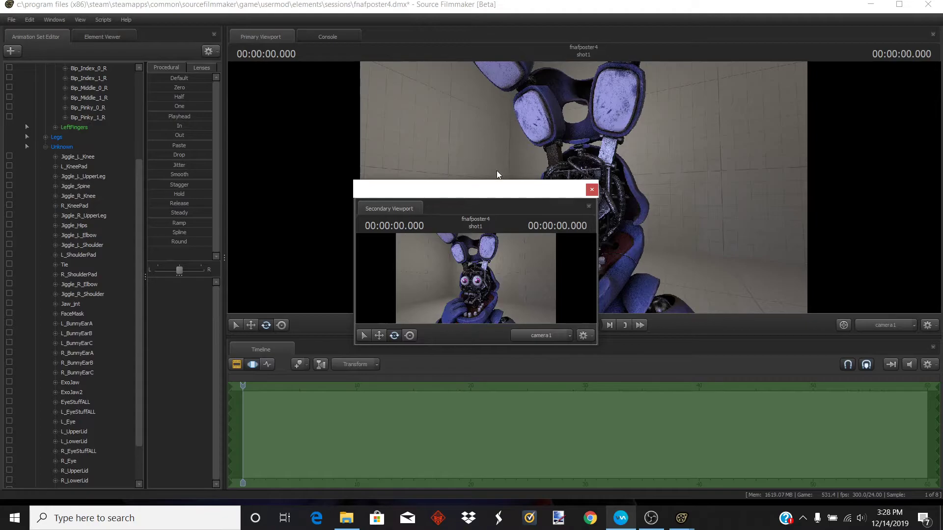
{"action": "left_click_drag", "start_coordinate": [503, 188], "coordinate": [151, 337]}
{"action": "left_click", "coordinate": [902, 325]}
{"action": "left_click_drag", "start_coordinate": [721, 237], "coordinate": [854, 239]}
{"action": "key", "text": "s"}
{"action": "key", "text": "a"}
{"action": "key", "text": "a"}
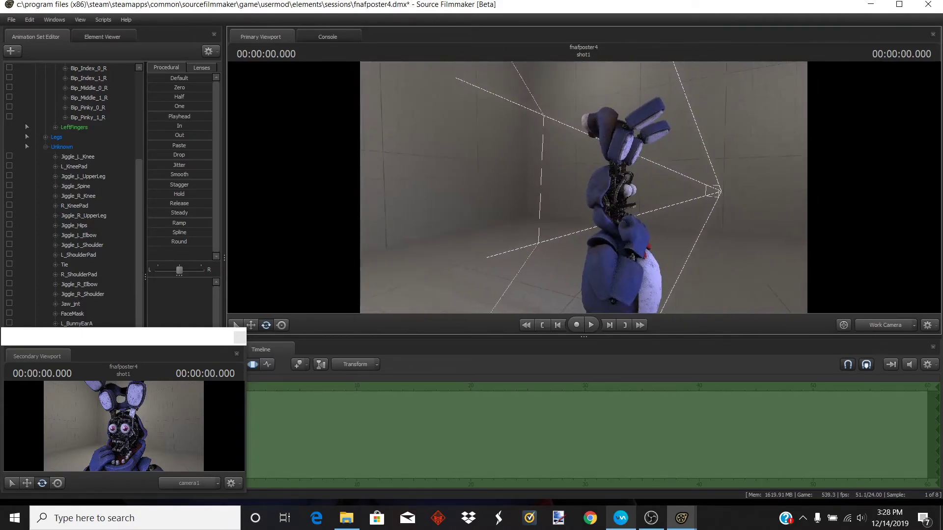
- Select the camera1 animation set and increase its field of view
{"action": "scroll", "coordinate": [87, 228], "scroll_direction": "down", "scroll_amount": 2}
{"action": "left_click_drag", "start_coordinate": [104, 336], "coordinate": [95, 529]}
{"action": "left_click", "coordinate": [69, 477]}
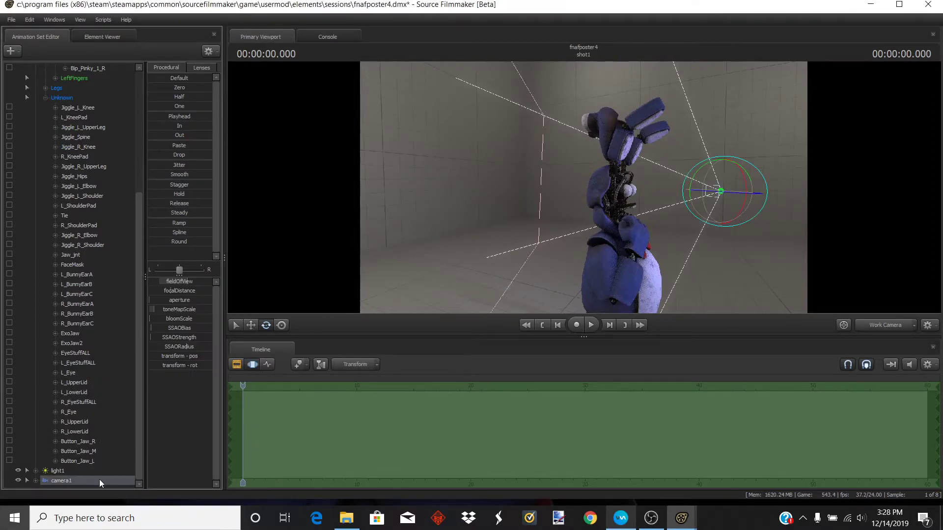
{"action": "left_click", "coordinate": [111, 503]}
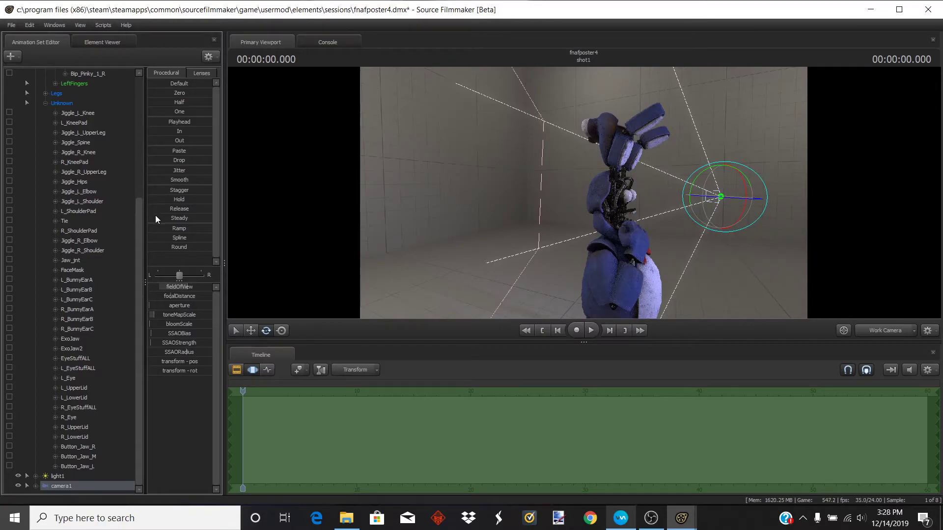
{"action": "left_click_drag", "start_coordinate": [185, 288], "coordinate": [202, 288]}
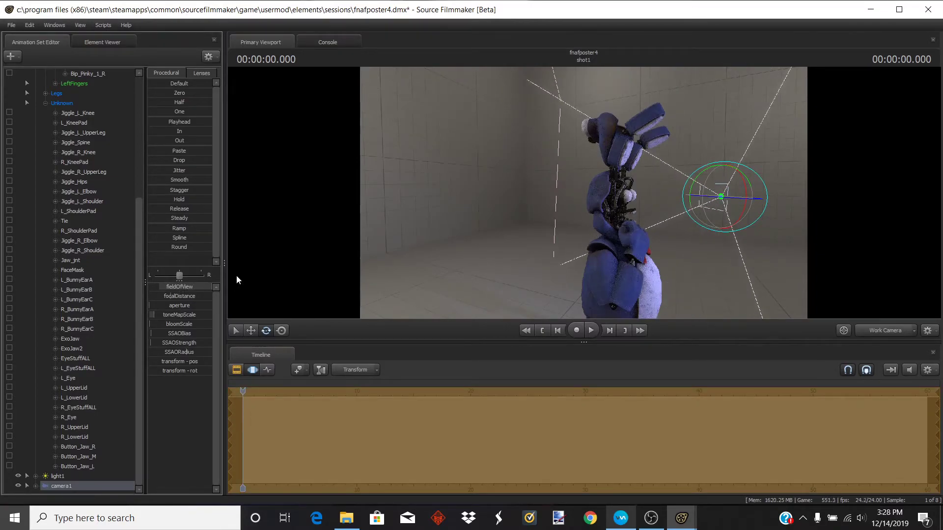
- Readjust camera1's field of view and nudge the camera toward Bonnie
{"action": "key", "text": "s"}
{"action": "mouse_move", "coordinate": [532, 164]}
{"action": "left_mouse_down"}
{"action": "mouse_move", "coordinate": [534, 178]}
{"action": "mouse_move", "coordinate": [520, 172]}
{"action": "mouse_move", "coordinate": [530, 173]}
{"action": "left_mouse_up"}
{"action": "key", "text": "w"}
{"action": "key", "text": "d"}
{"action": "key", "text": "a"}
{"action": "key", "text": "s"}
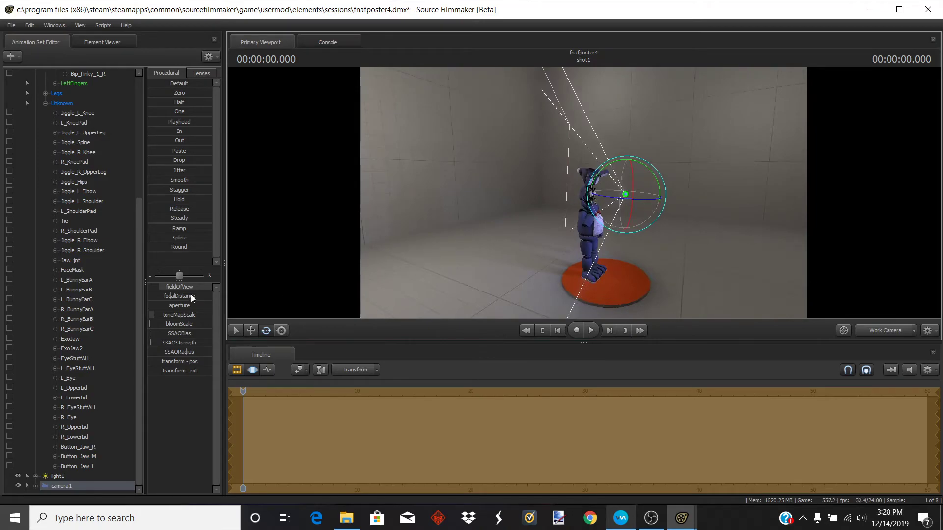
{"action": "left_click_drag", "start_coordinate": [189, 288], "coordinate": [166, 295]}
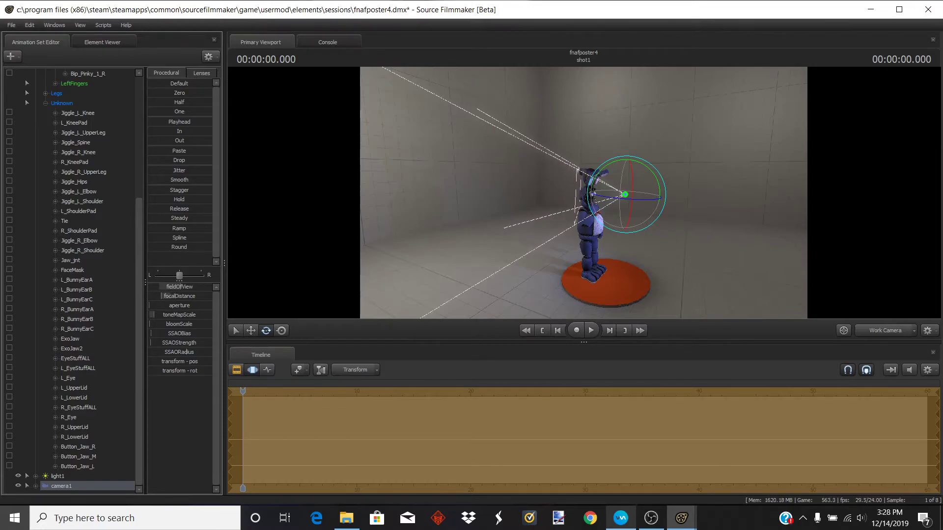
{"action": "mouse_move", "coordinate": [582, 198]}
{"action": "left_mouse_down"}
{"action": "mouse_move", "coordinate": [595, 193]}
{"action": "mouse_move", "coordinate": [575, 196]}
{"action": "left_mouse_up"}
- Preview the shot through camera1 and go back to the Work Camera
{"action": "key", "text": "w"}
{"action": "key", "text": "d"}
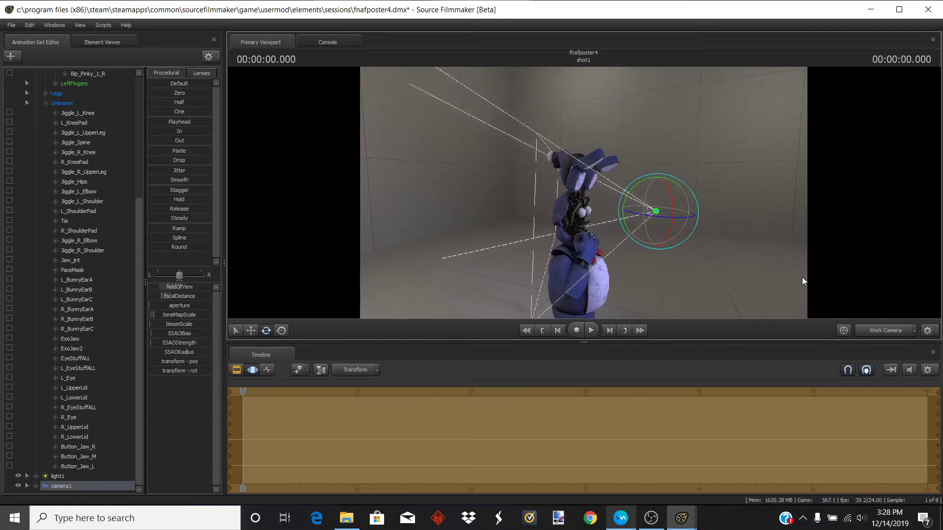
{"action": "left_click", "coordinate": [879, 330]}
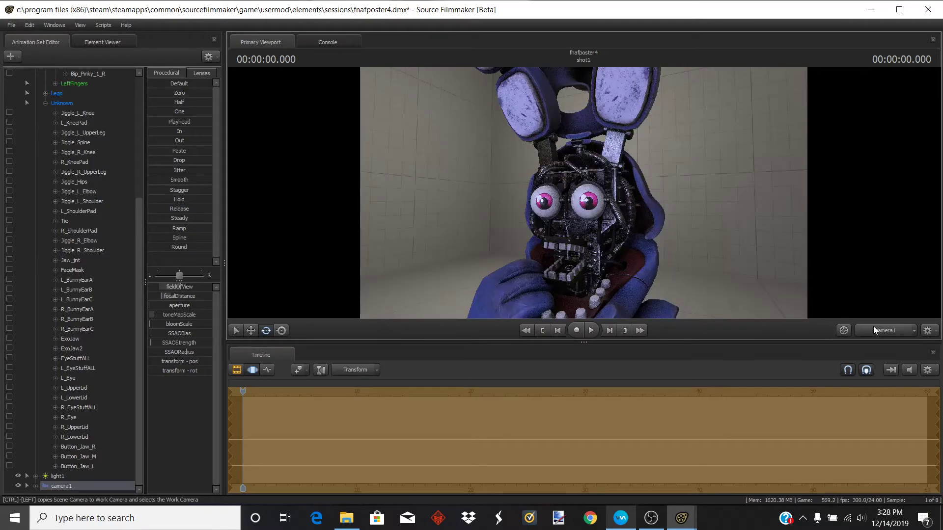
{"action": "left_click", "coordinate": [873, 327]}
- Increase camera1's aperture value
{"action": "key", "text": "d"}
{"action": "left_click_drag", "start_coordinate": [583, 192], "coordinate": [612, 191]}
{"action": "key", "text": "w"}
{"action": "key", "text": "s"}
{"action": "key", "text": "w"}
{"action": "key", "text": "w"}
{"action": "key", "text": "s"}
{"action": "key", "text": "w"}
{"action": "key", "text": "s"}
{"action": "key", "text": "w"}
{"action": "key", "text": "d"}
{"action": "key", "text": "a"}
{"action": "key", "text": "w"}
{"action": "key", "text": "d"}
{"action": "key", "text": "s"}
{"action": "key", "text": "a"}
{"action": "key", "text": "w"}
{"action": "key", "text": "a"}
{"action": "left_click_drag", "start_coordinate": [151, 306], "coordinate": [168, 305]}
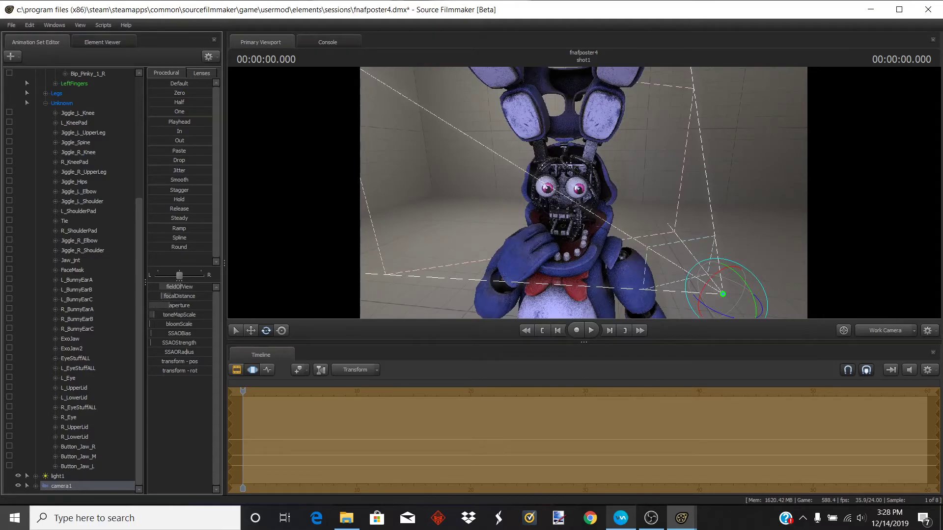
- Check the framing through camera1 and return to the Work Camera view
{"action": "left_click", "coordinate": [874, 336]}
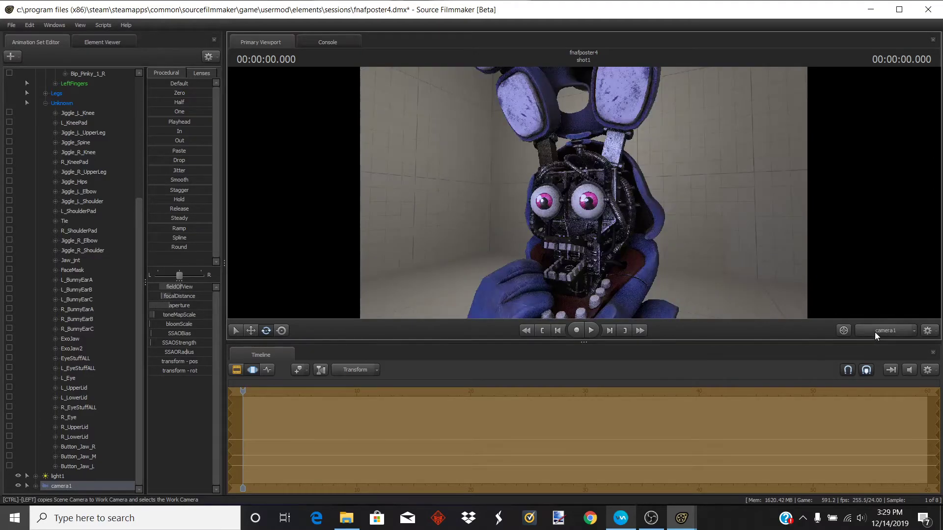
{"action": "left_click", "coordinate": [874, 332]}
{"action": "left_click_drag", "start_coordinate": [726, 249], "coordinate": [765, 250]}
{"action": "mouse_move", "coordinate": [574, 189]}
{"action": "left_mouse_down"}
{"action": "mouse_move", "coordinate": [560, 190]}
{"action": "mouse_move", "coordinate": [574, 189]}
{"action": "left_mouse_up"}
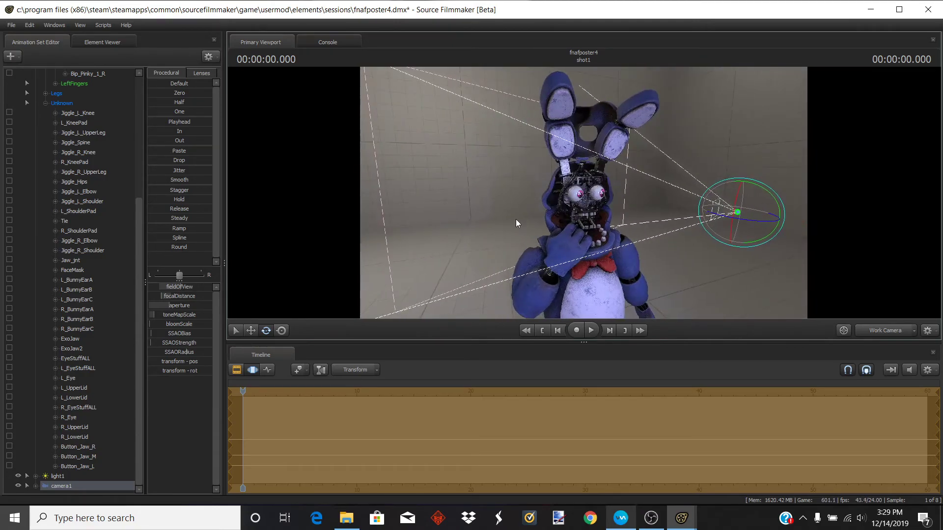
- Apply the Progressive Refinement settings with Depth Of Field, Subpixel Jitter AA and Ambient Occlusion enabled
{"action": "right_click", "coordinate": [491, 208]}
{"action": "left_click", "coordinate": [503, 213]}
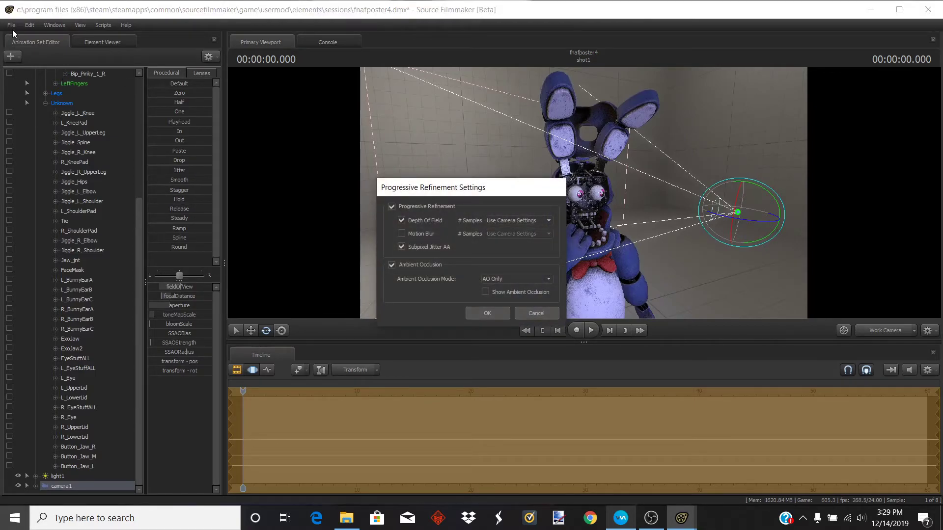
{"action": "left_click", "coordinate": [486, 314]}
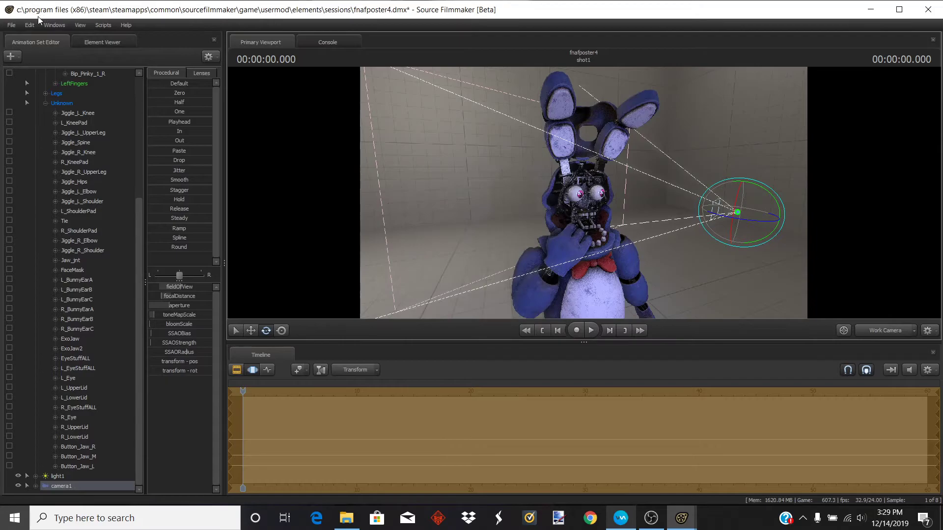
- Save the session and export the shot as a 1920 x 1080 PNG poster
{"action": "left_click", "coordinate": [11, 25]}
{"action": "mouse_move", "coordinate": [81, 118]}
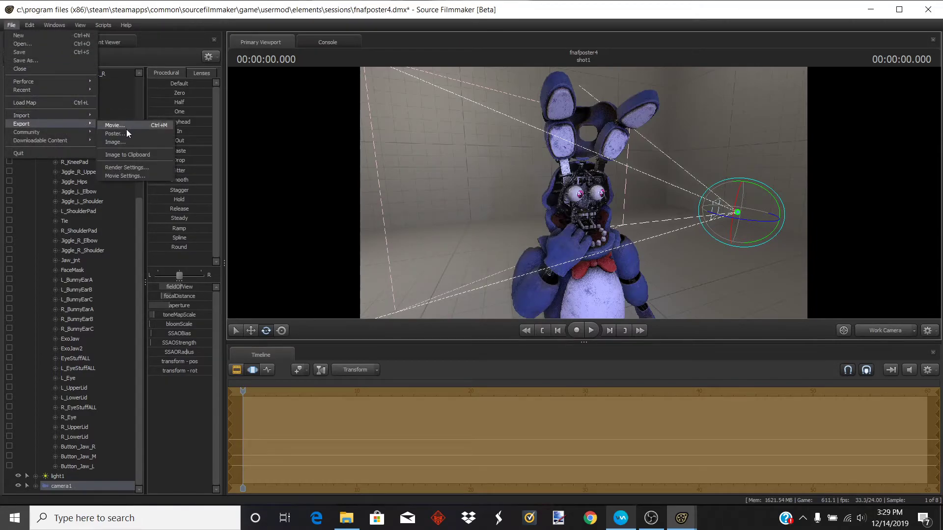
{"action": "left_click", "coordinate": [127, 133]}
{"action": "left_click", "coordinate": [417, 264]}
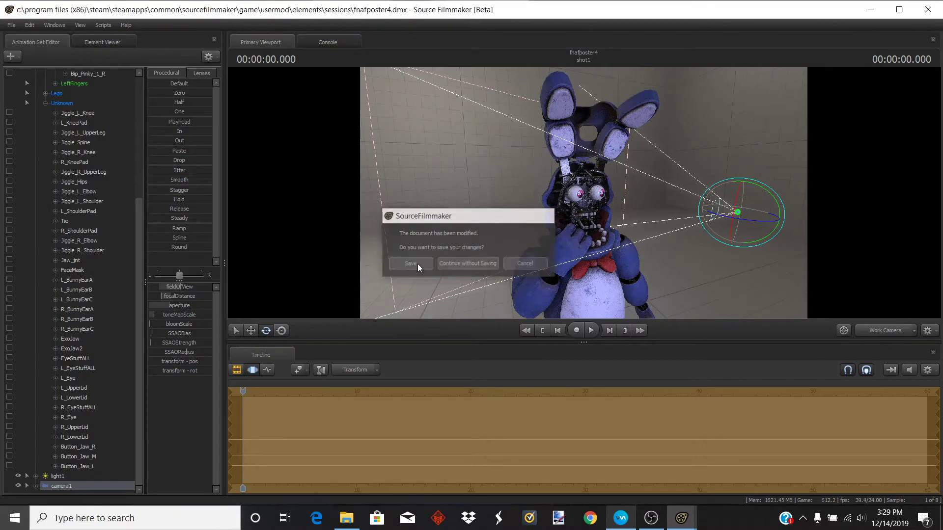
{"action": "left_click", "coordinate": [394, 229]}
{"action": "left_click", "coordinate": [398, 246]}
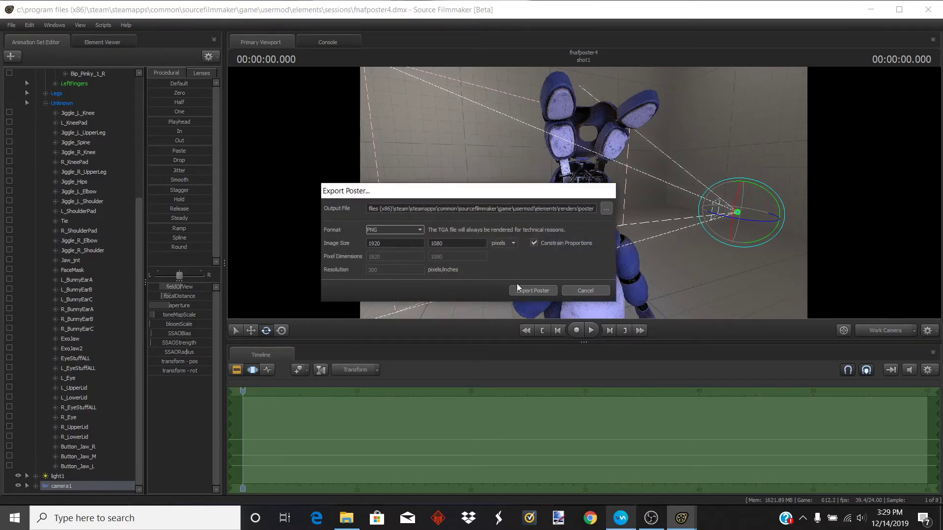
{"action": "left_click", "coordinate": [538, 290]}
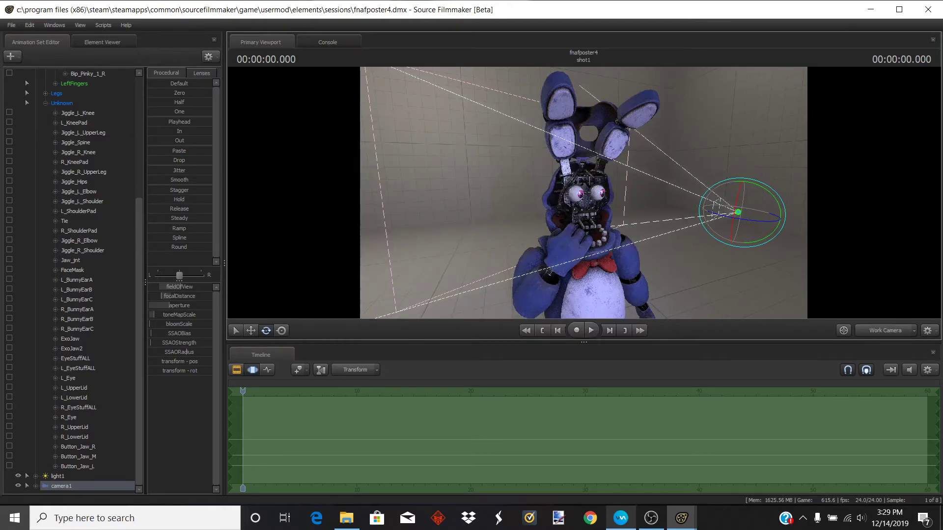
- Close Source Filmmaker
{"action": "mouse_move", "coordinate": [538, 290]}
{"action": "left_mouse_down"}
{"action": "mouse_move", "coordinate": [579, 292]}
{"action": "mouse_move", "coordinate": [530, 294]}
{"action": "mouse_move", "coordinate": [540, 298]}
{"action": "left_mouse_up"}
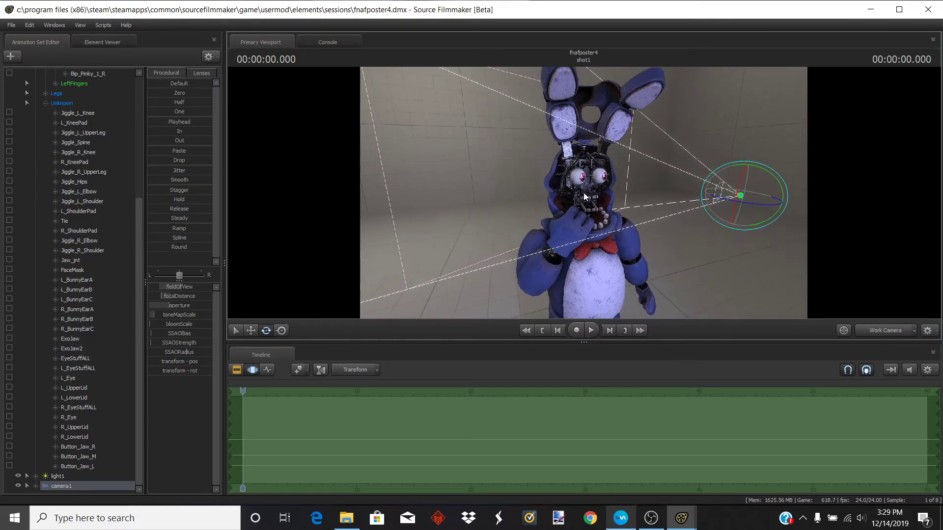
{"action": "left_click", "coordinate": [934, 8]}
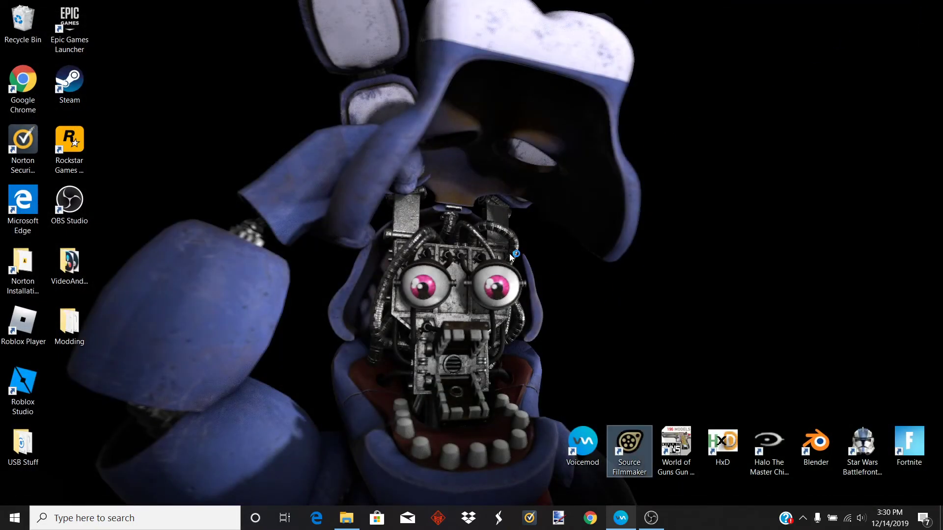
- In File Explorer, open the renders folder and view the exported poster image
{"action": "left_click", "coordinate": [338, 513]}
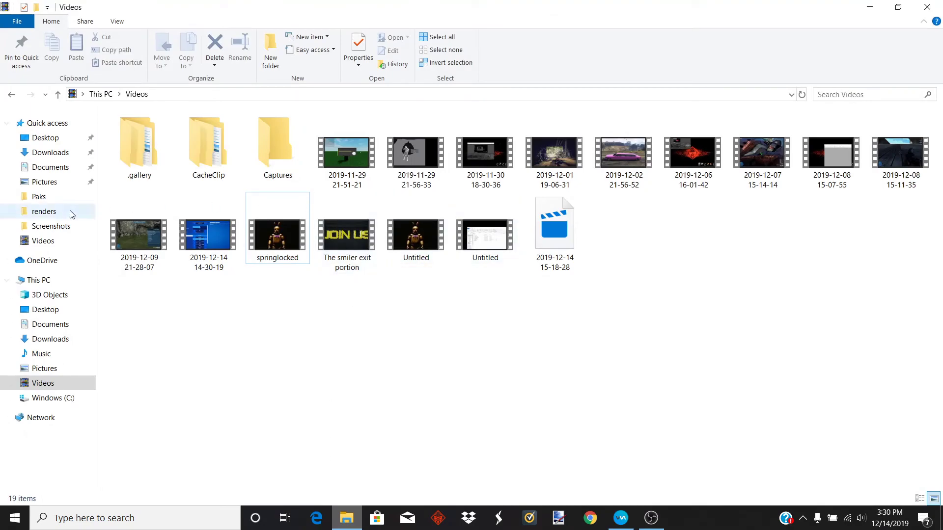
{"action": "left_click", "coordinate": [47, 123]}
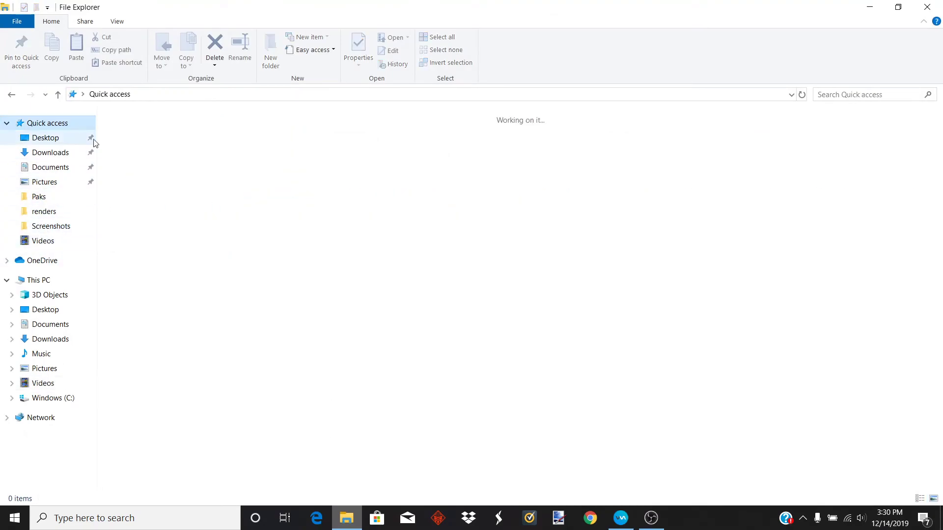
{"action": "double_click", "coordinate": [136, 198]}
{"action": "left_click", "coordinate": [400, 168]}
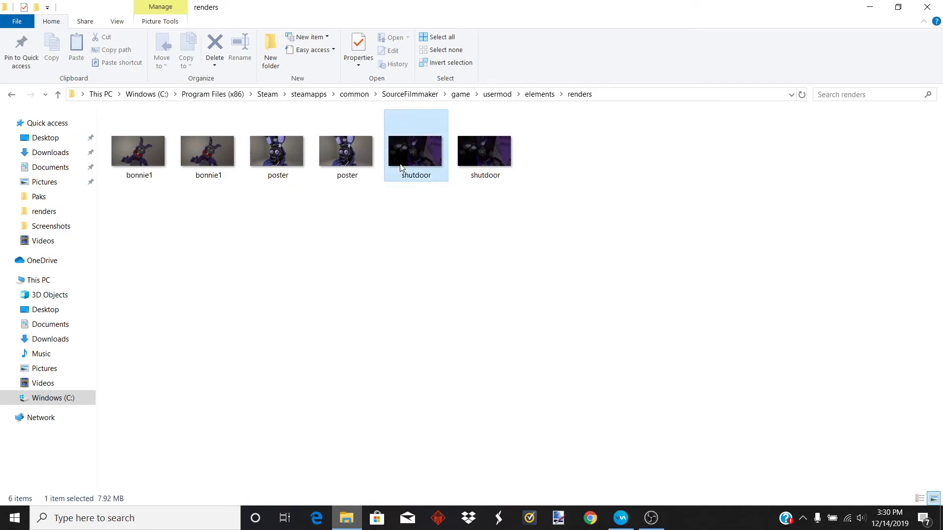
{"action": "double_click", "coordinate": [260, 160]}
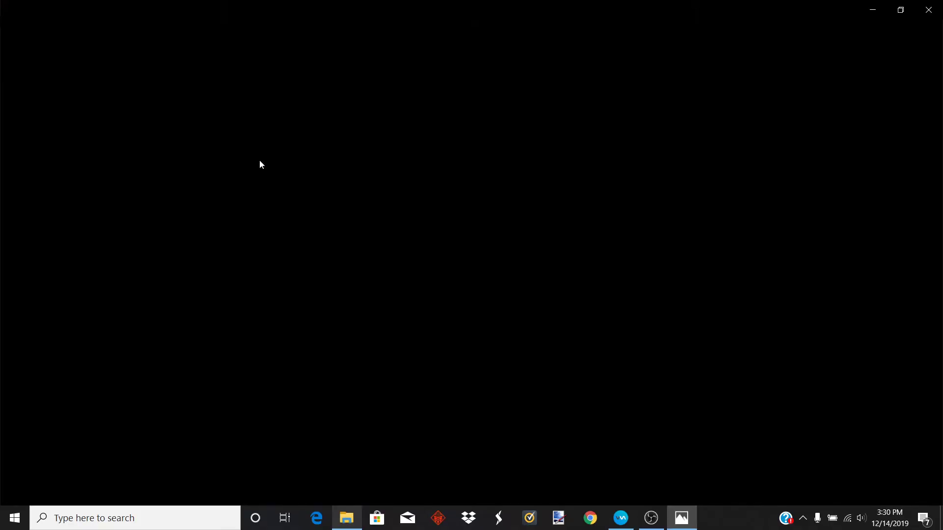